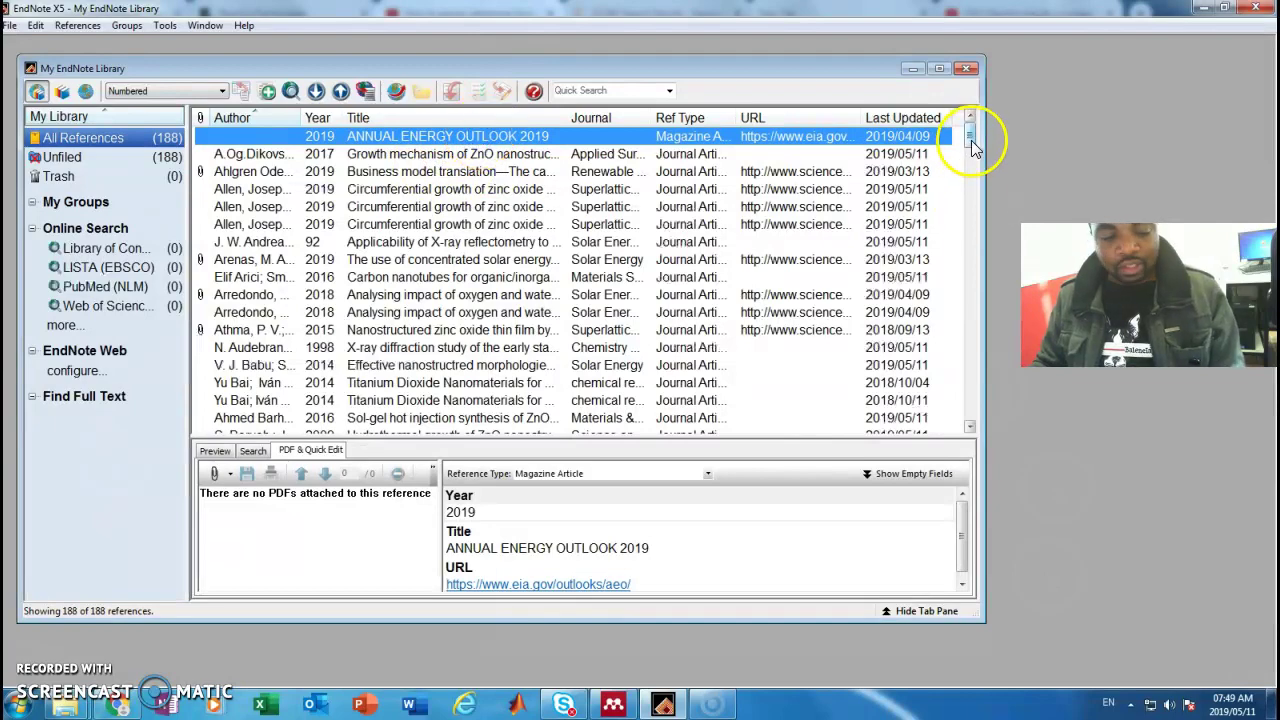
- Select all 188 references in the EndNote library and start File > Export
drag(972, 145, 988, 423)
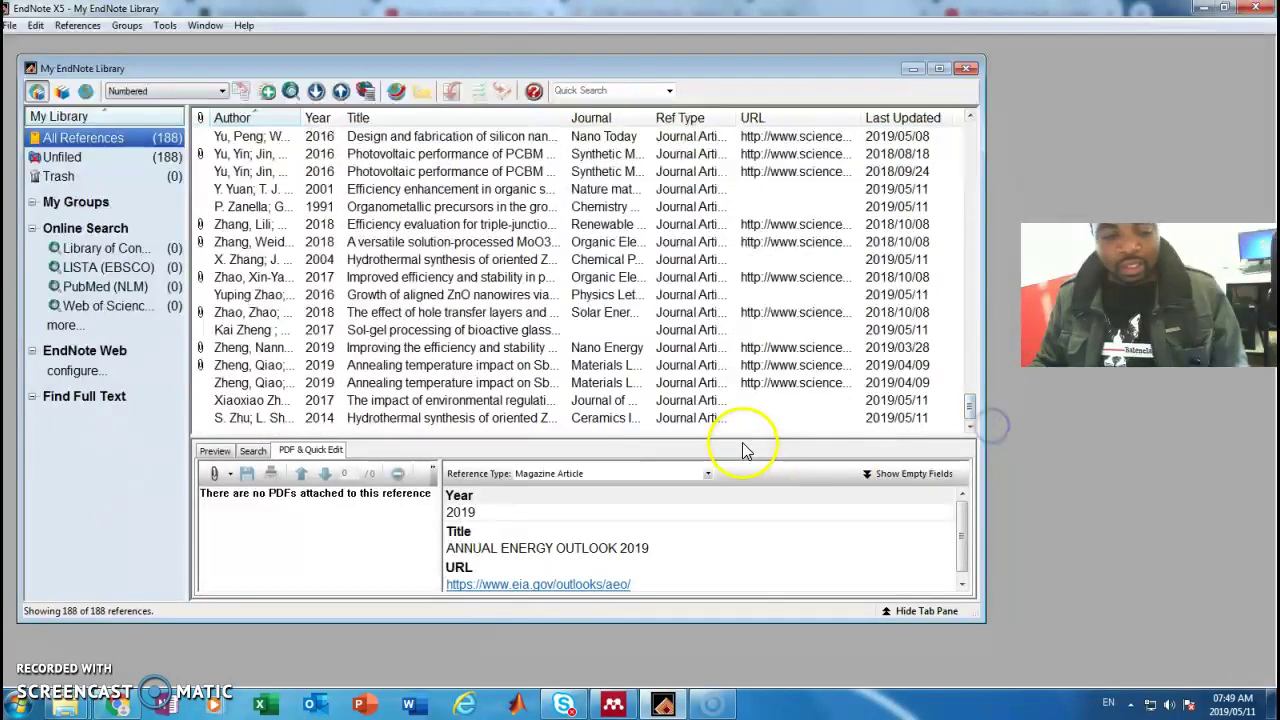
shift+click(597, 417)
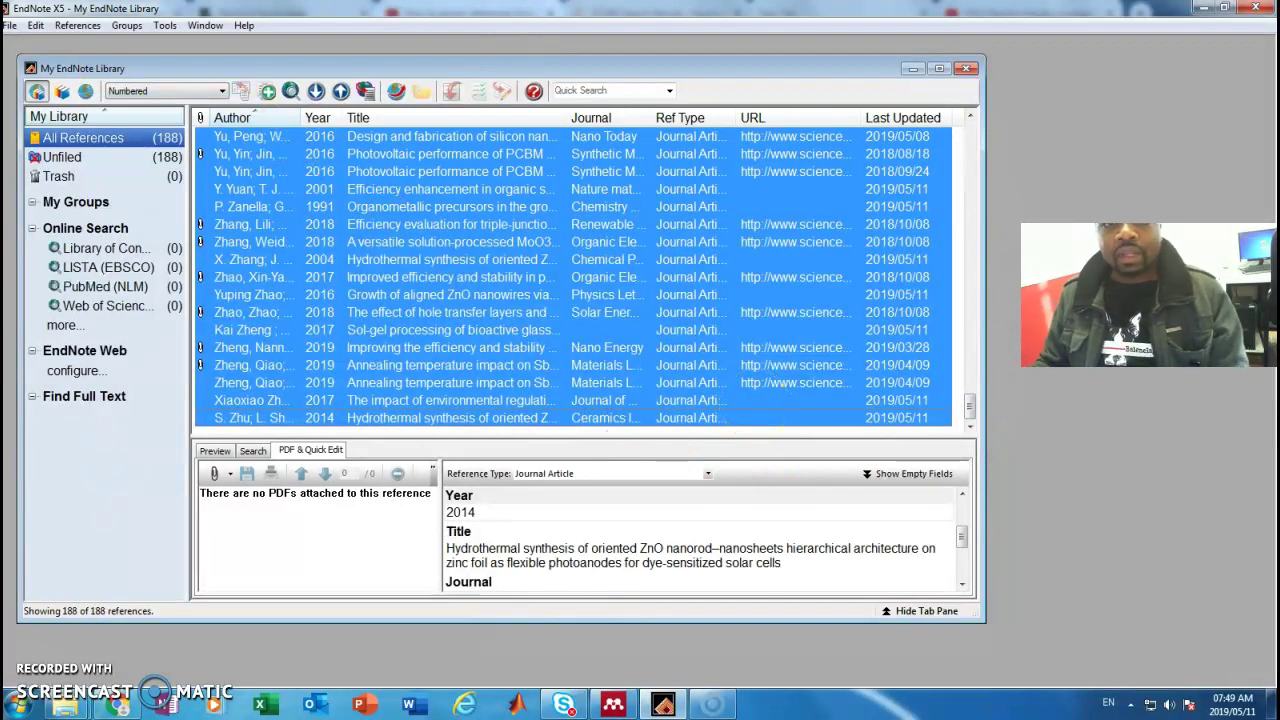
click(9, 26)
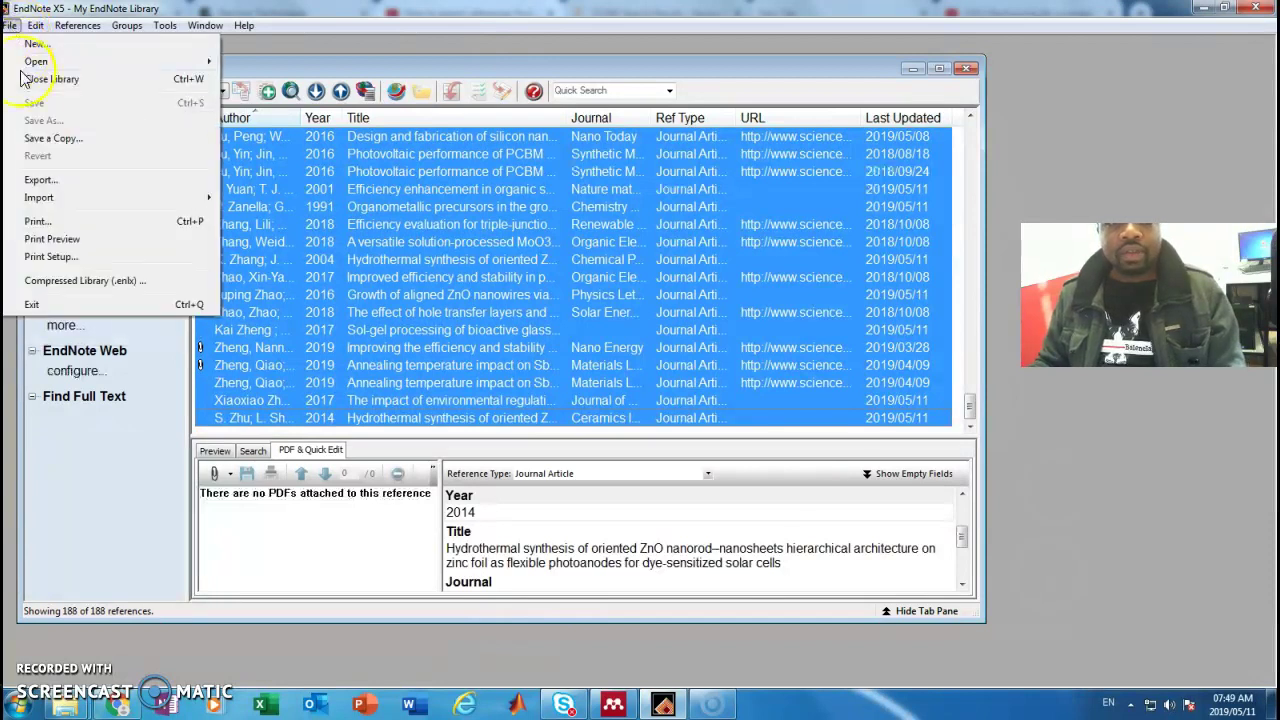
click(86, 182)
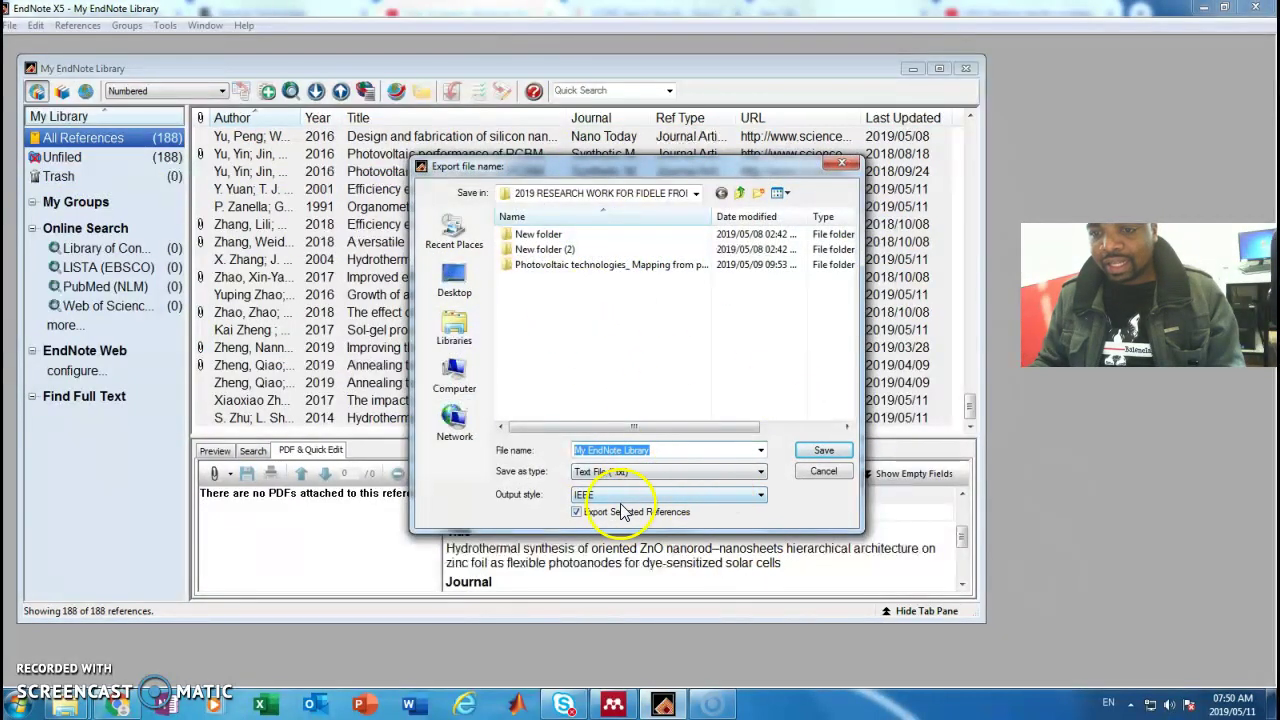
- Set the export type to XML (*.xml), keep IEEE output style, and name the file kastro
click(760, 474)
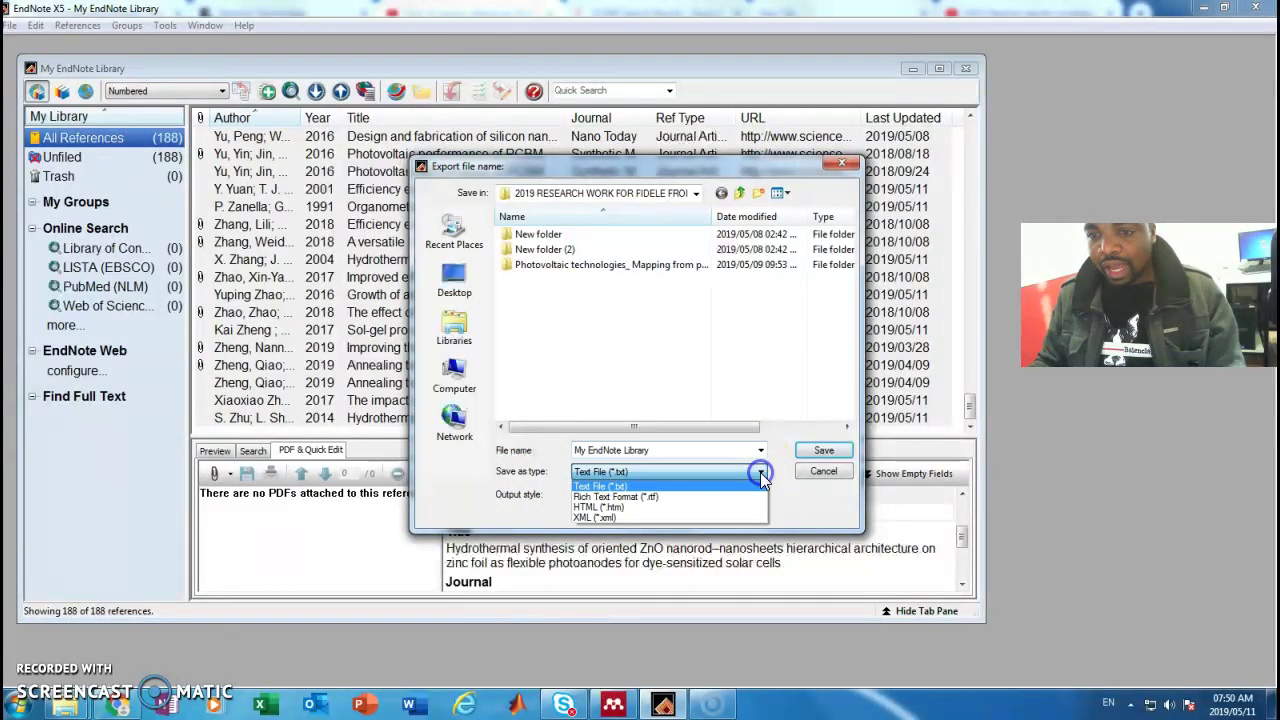
click(590, 520)
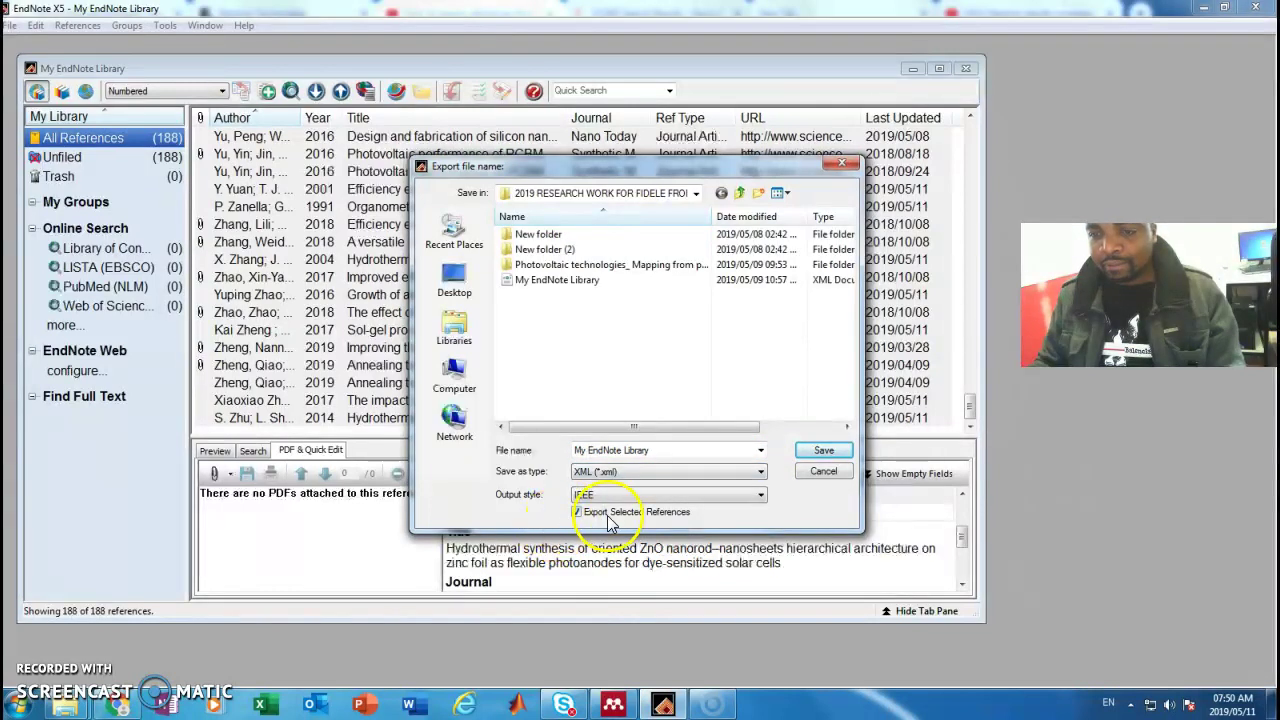
click(761, 497)
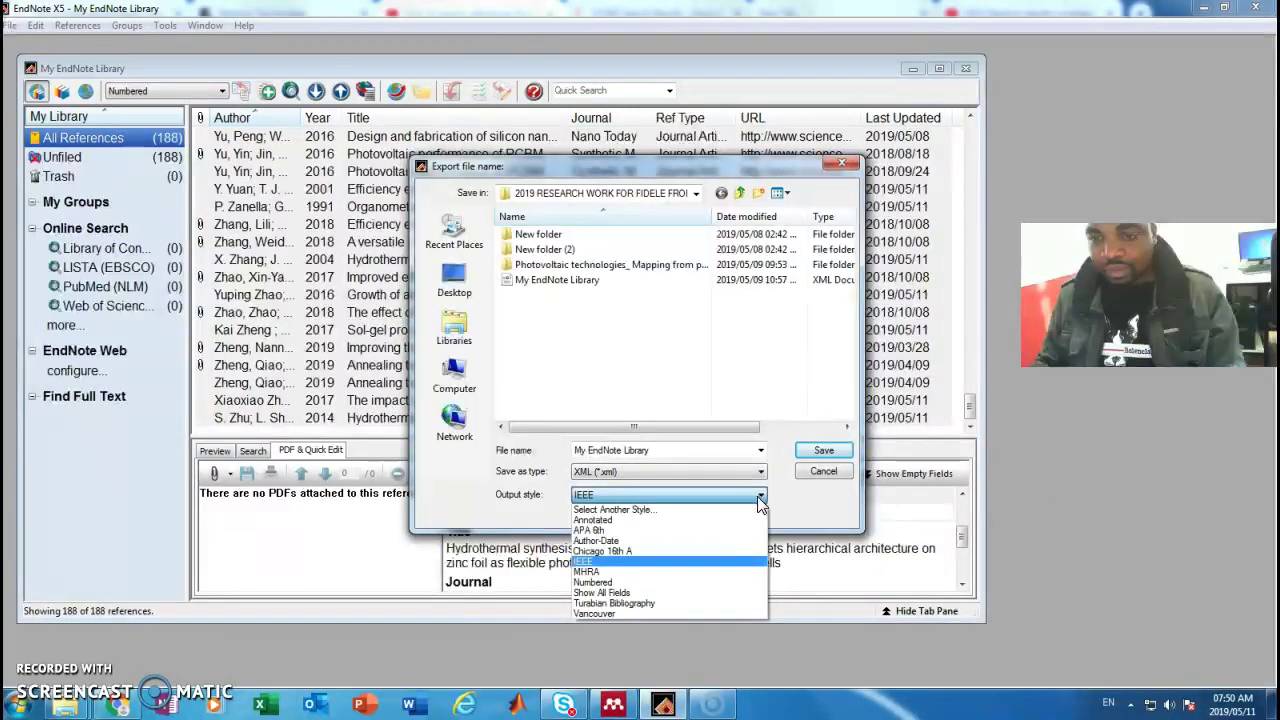
click(678, 563)
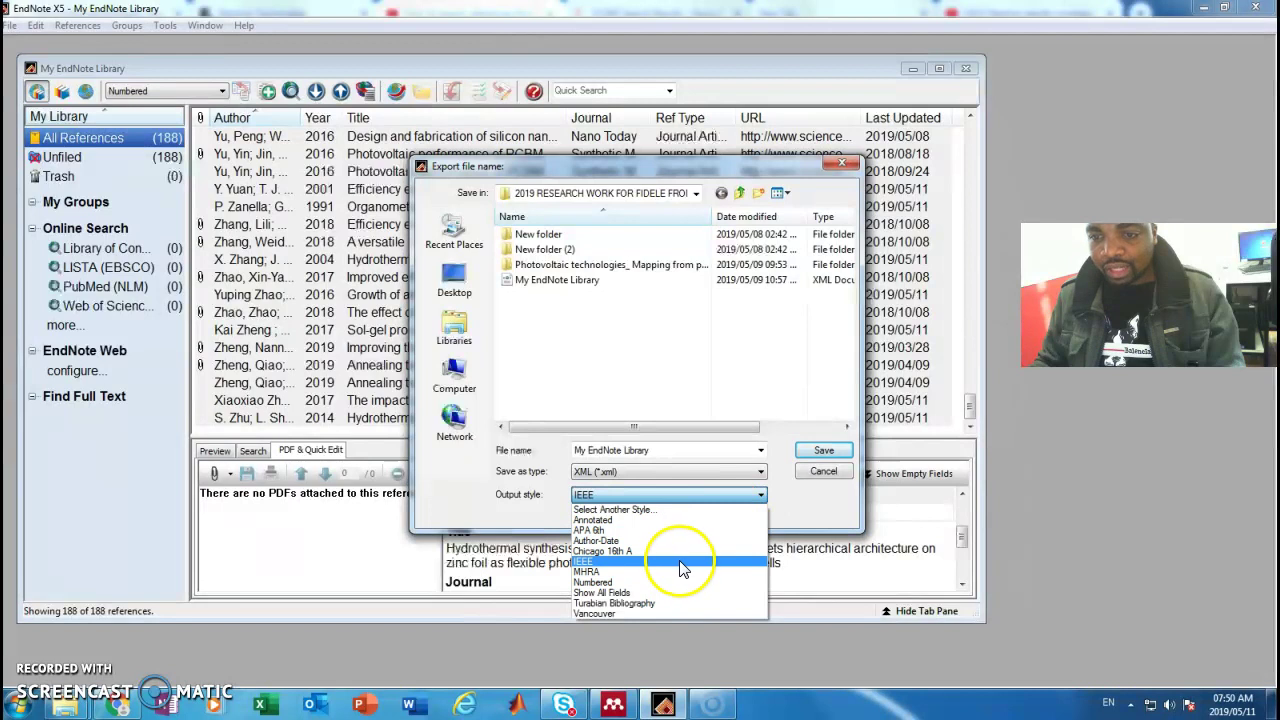
click(605, 562)
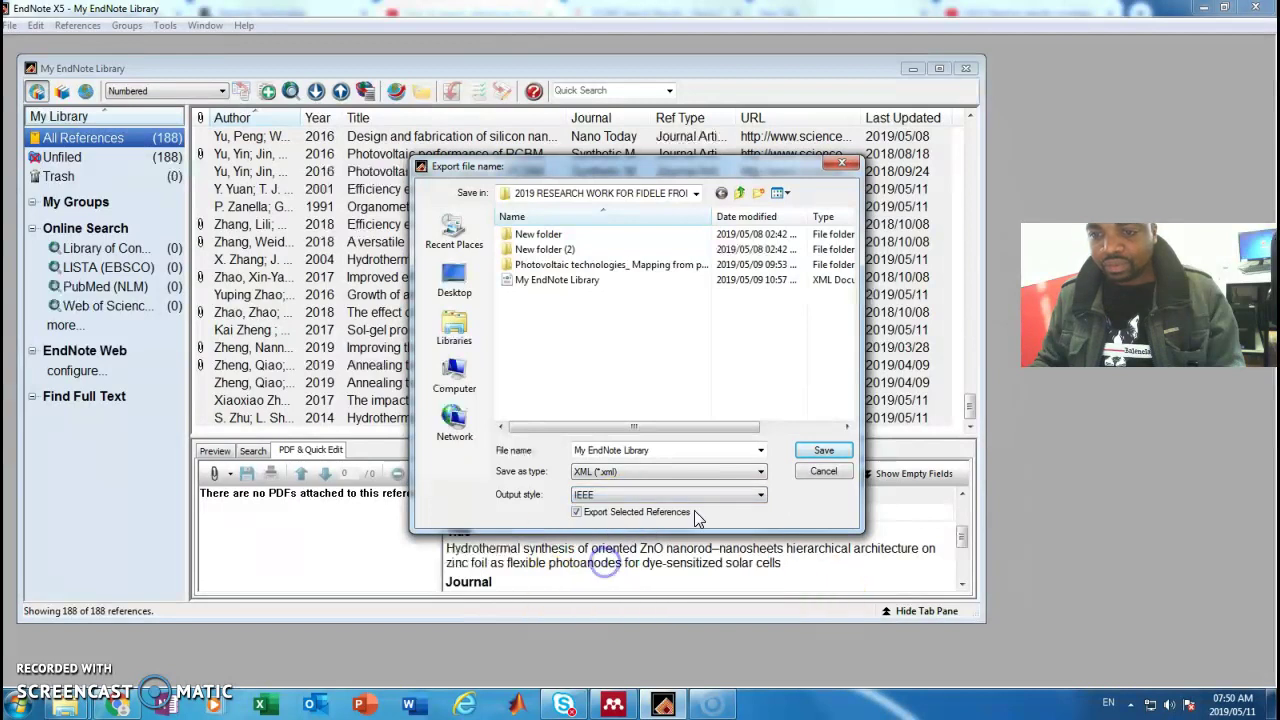
click(728, 528)
click(750, 533)
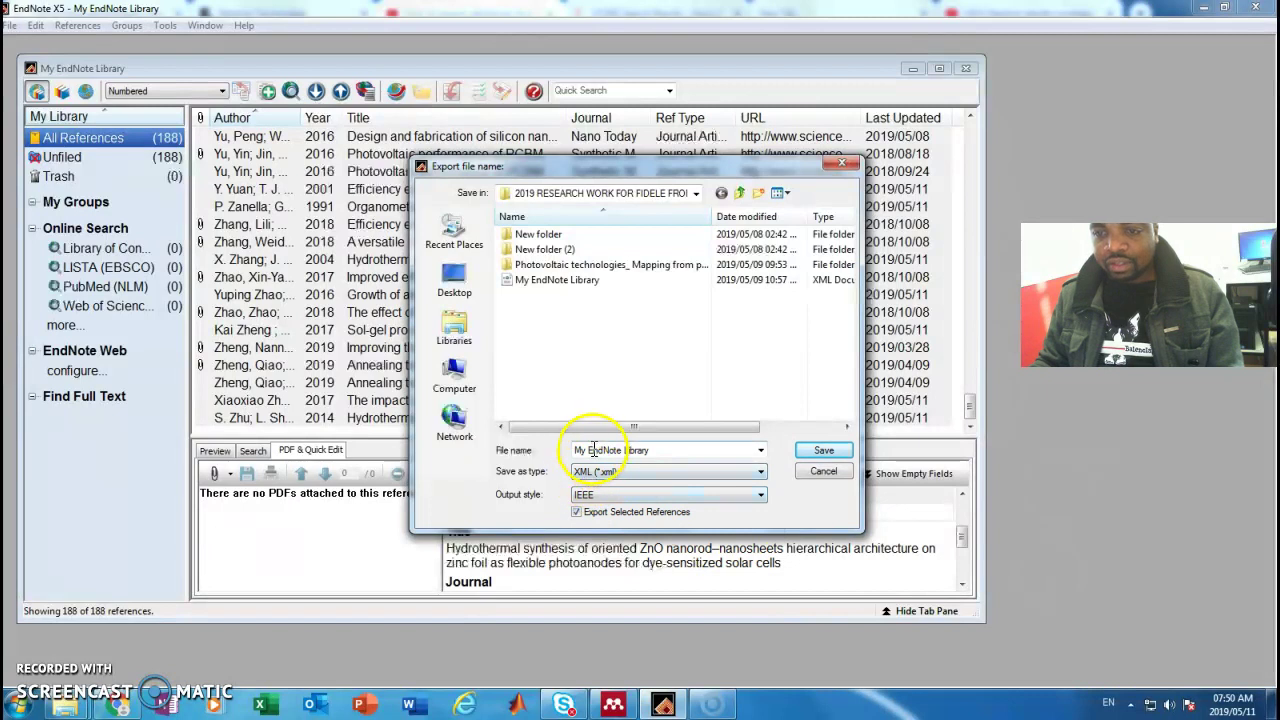
double_click(659, 451)
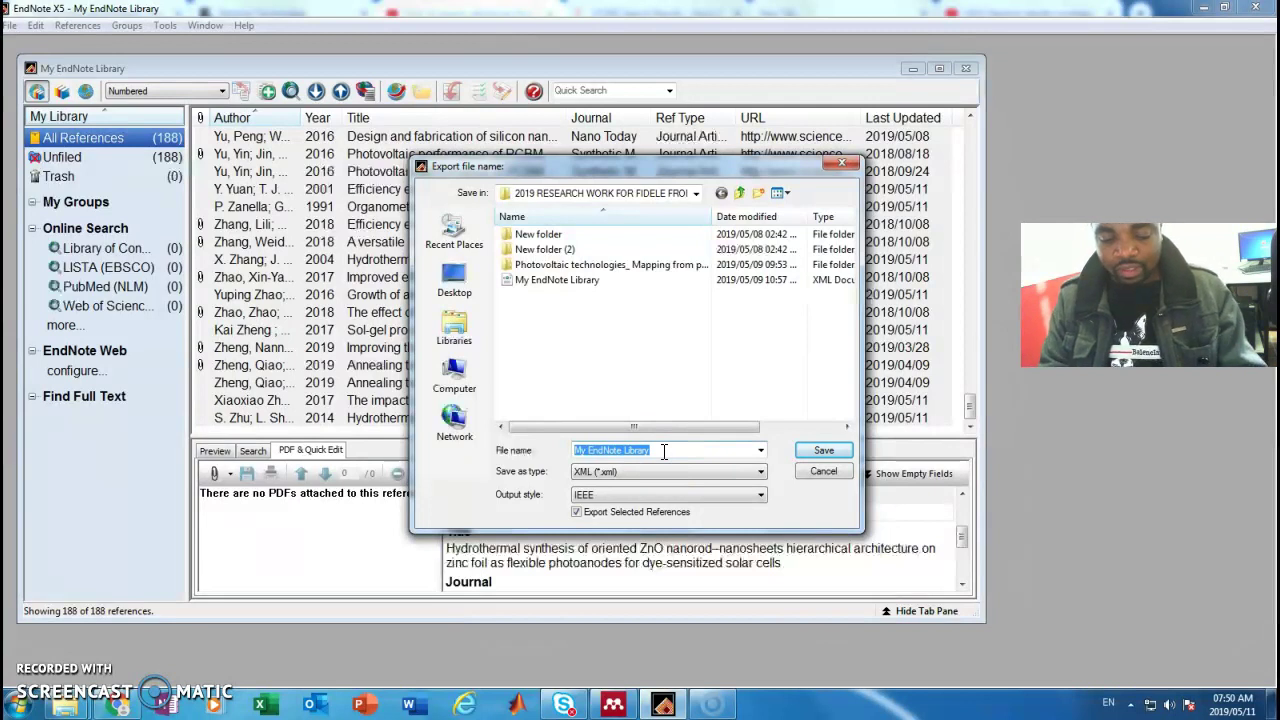
text(kastro)
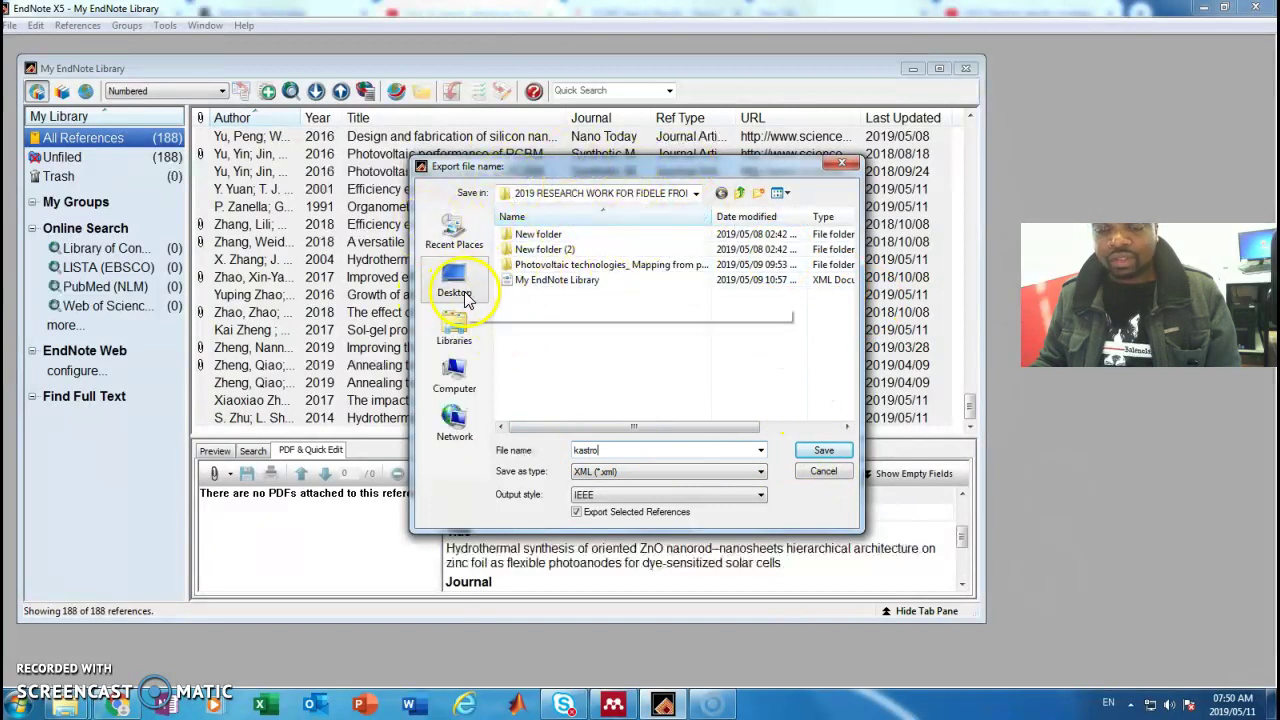
- Create a phd folder on the Desktop and save the kastro XML export into it
click(459, 283)
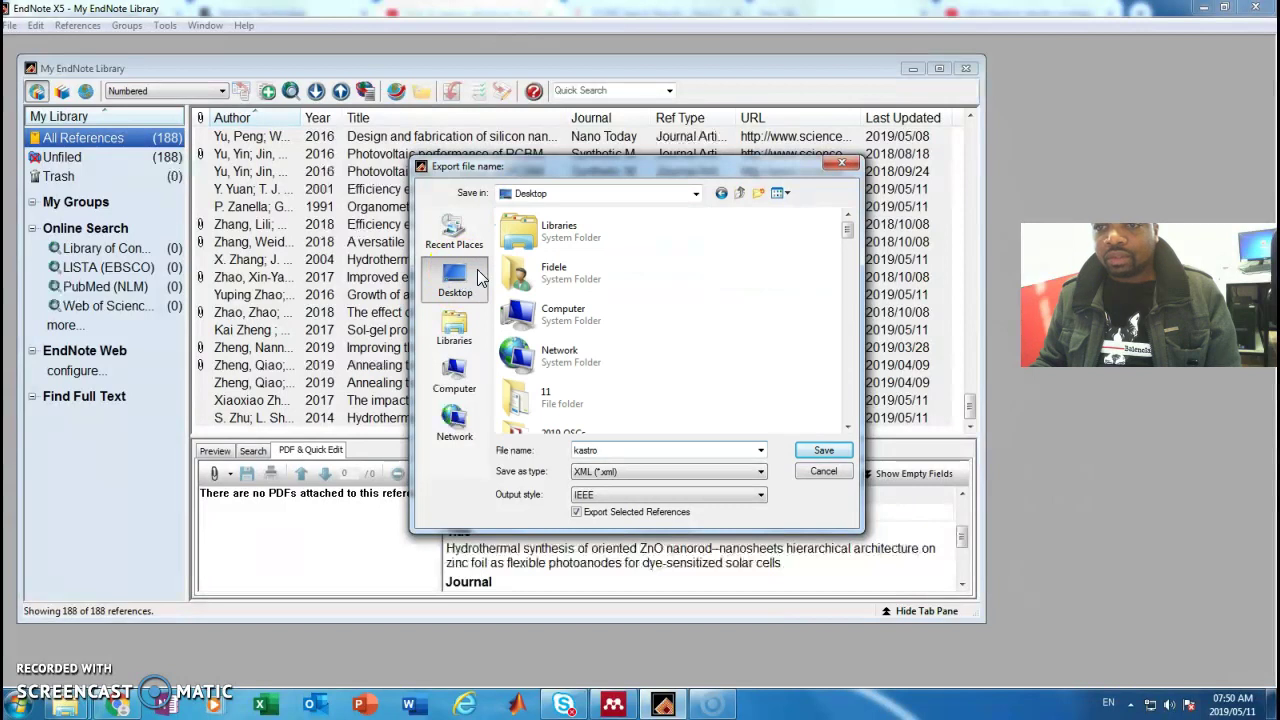
click(760, 196)
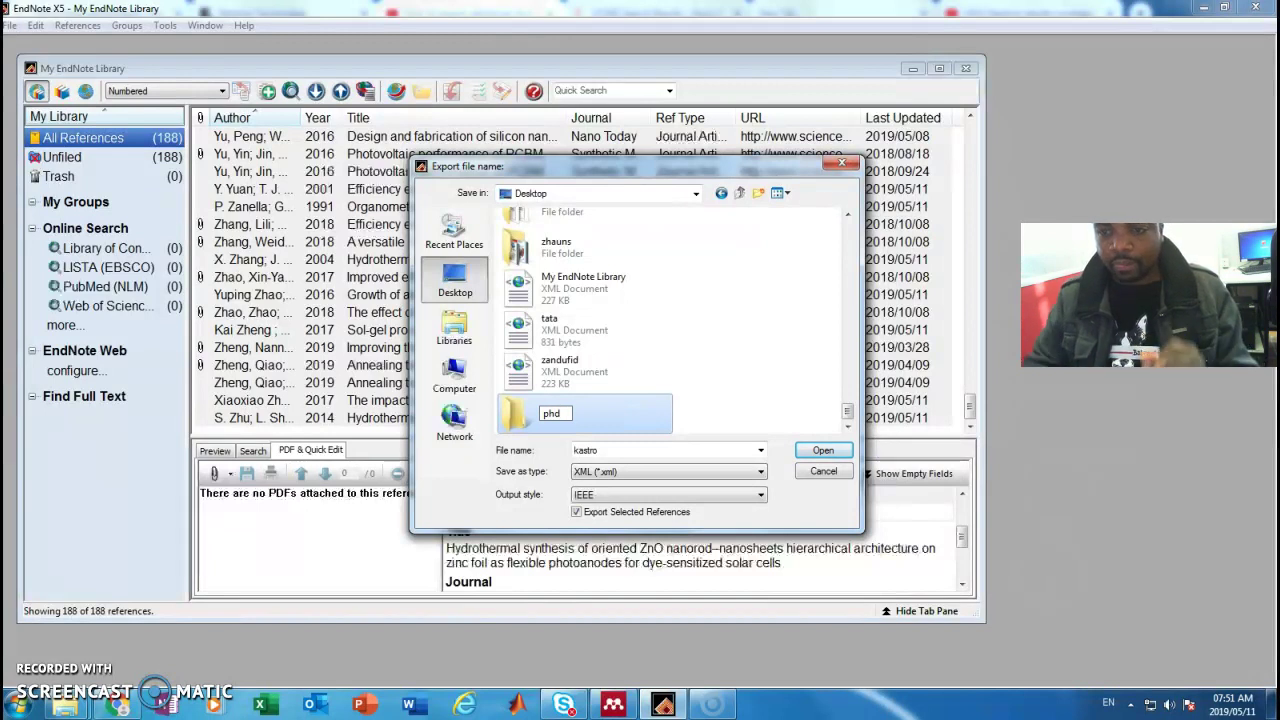
click(822, 450)
click(824, 450)
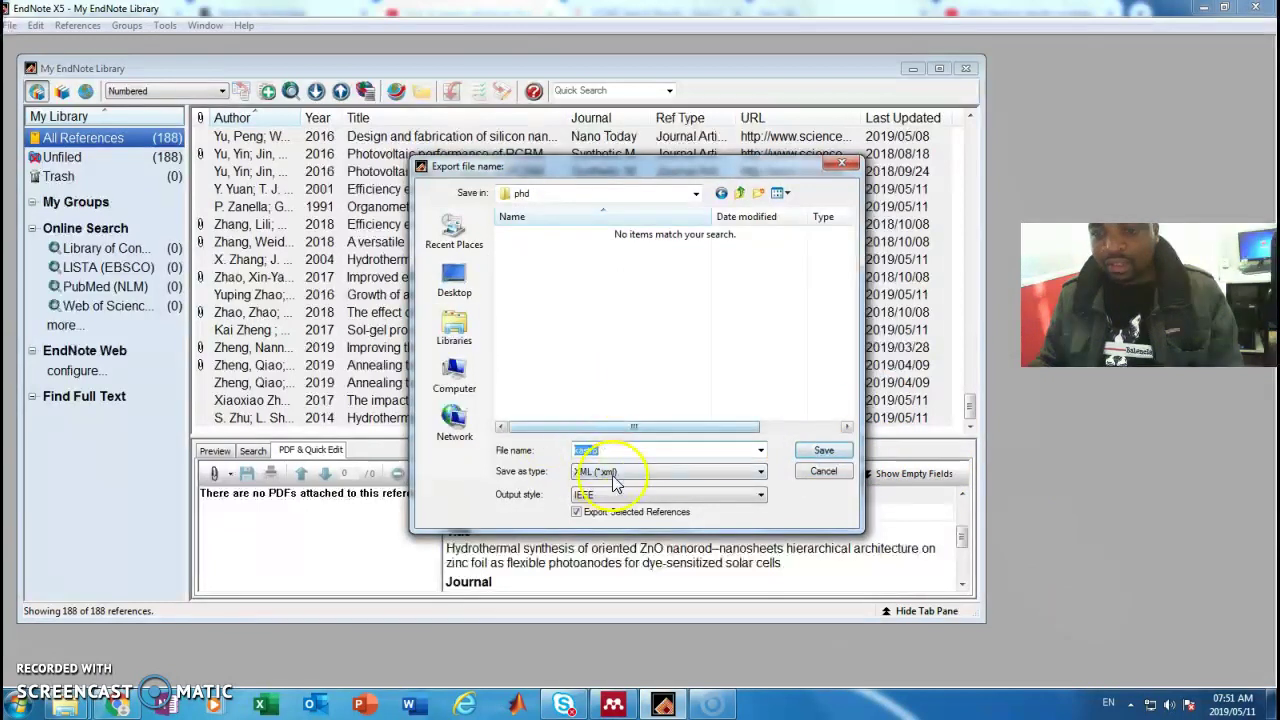
click(826, 450)
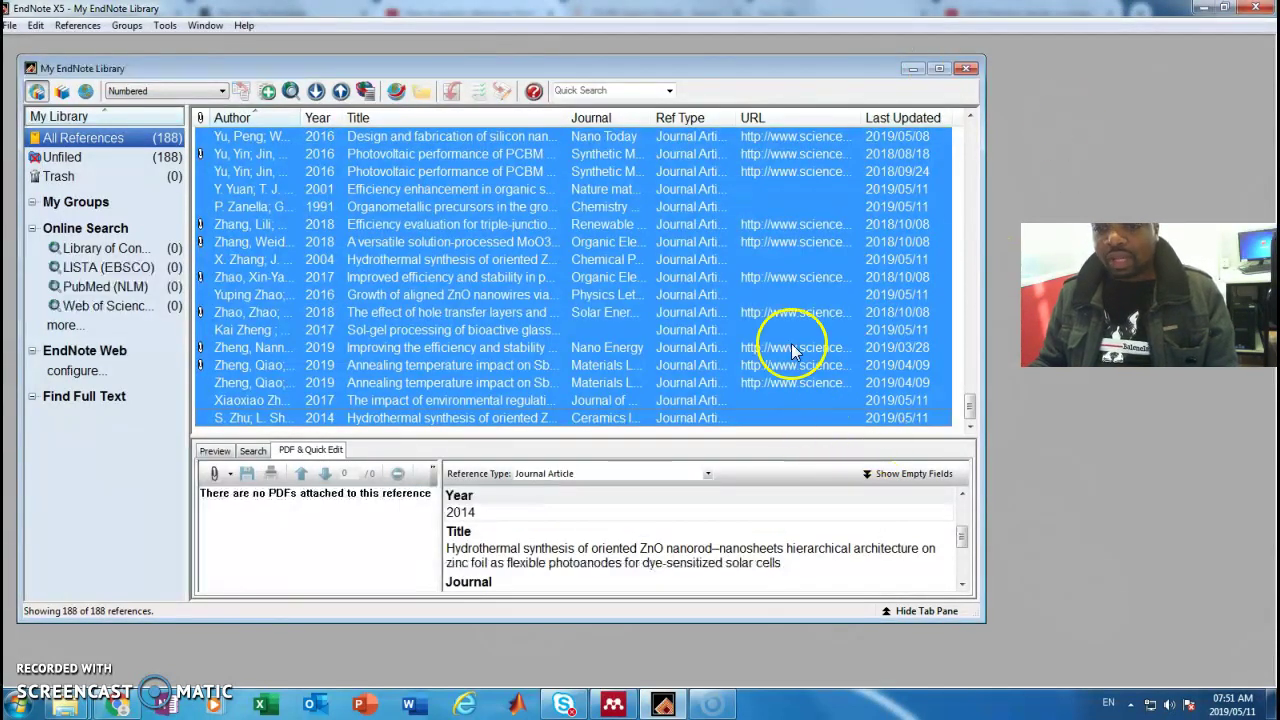
click(615, 706)
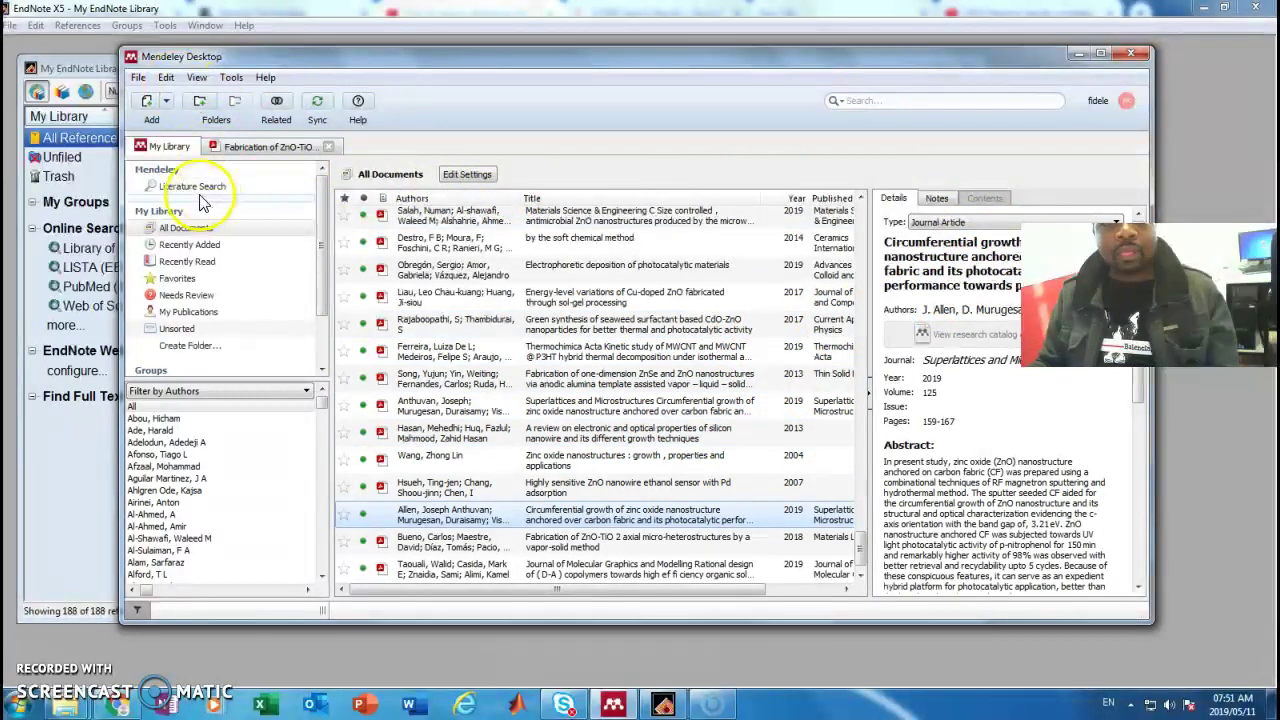
- Add the kastro file from Desktop > phd to the Mendeley library
click(148, 106)
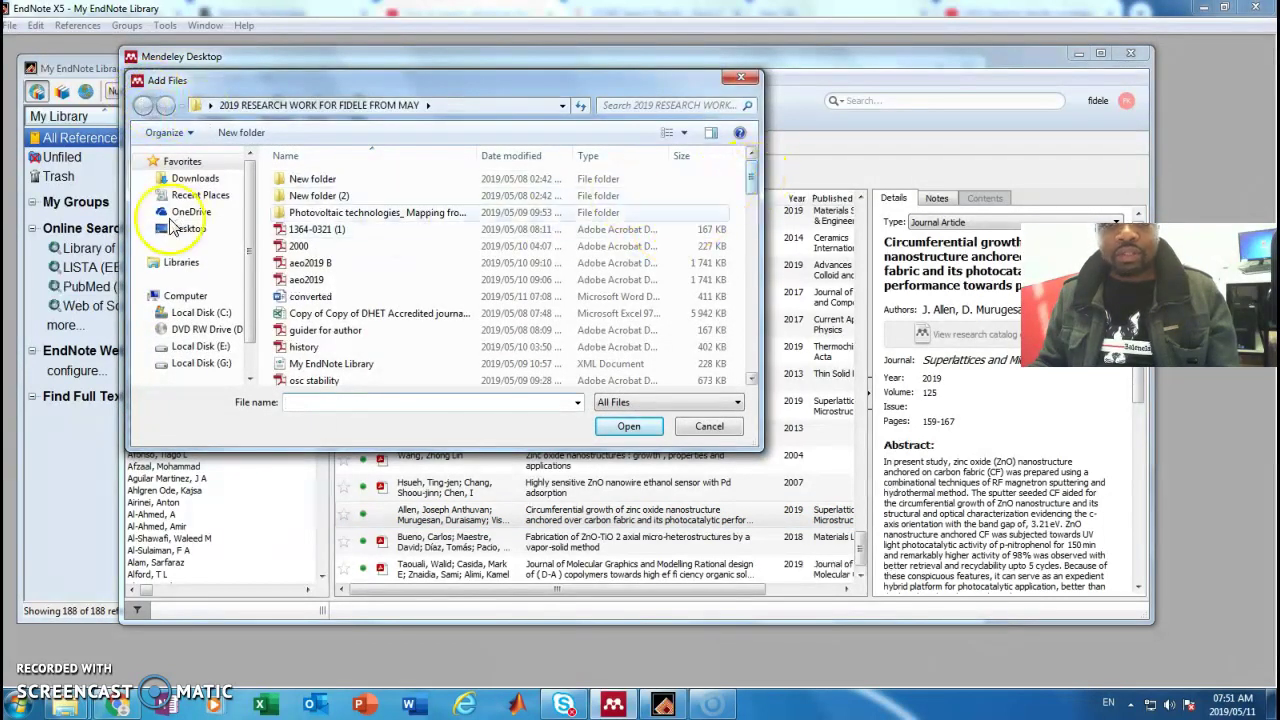
click(182, 230)
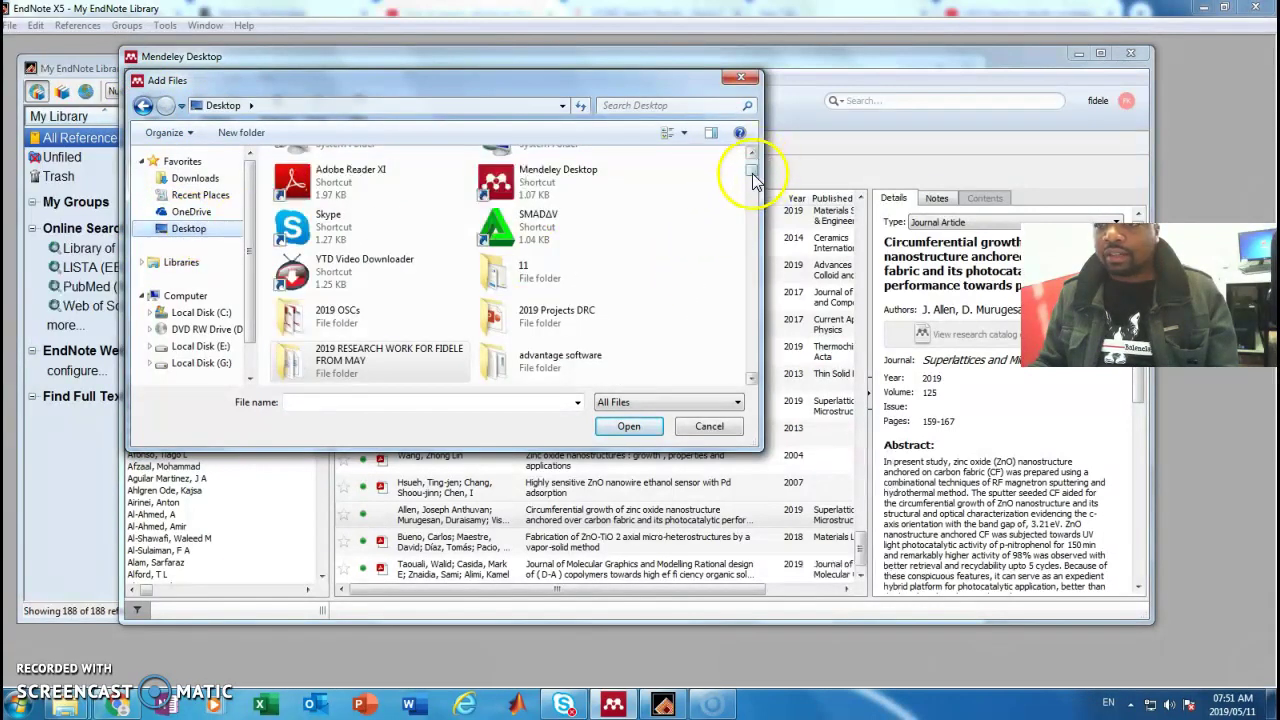
drag(752, 175, 751, 212)
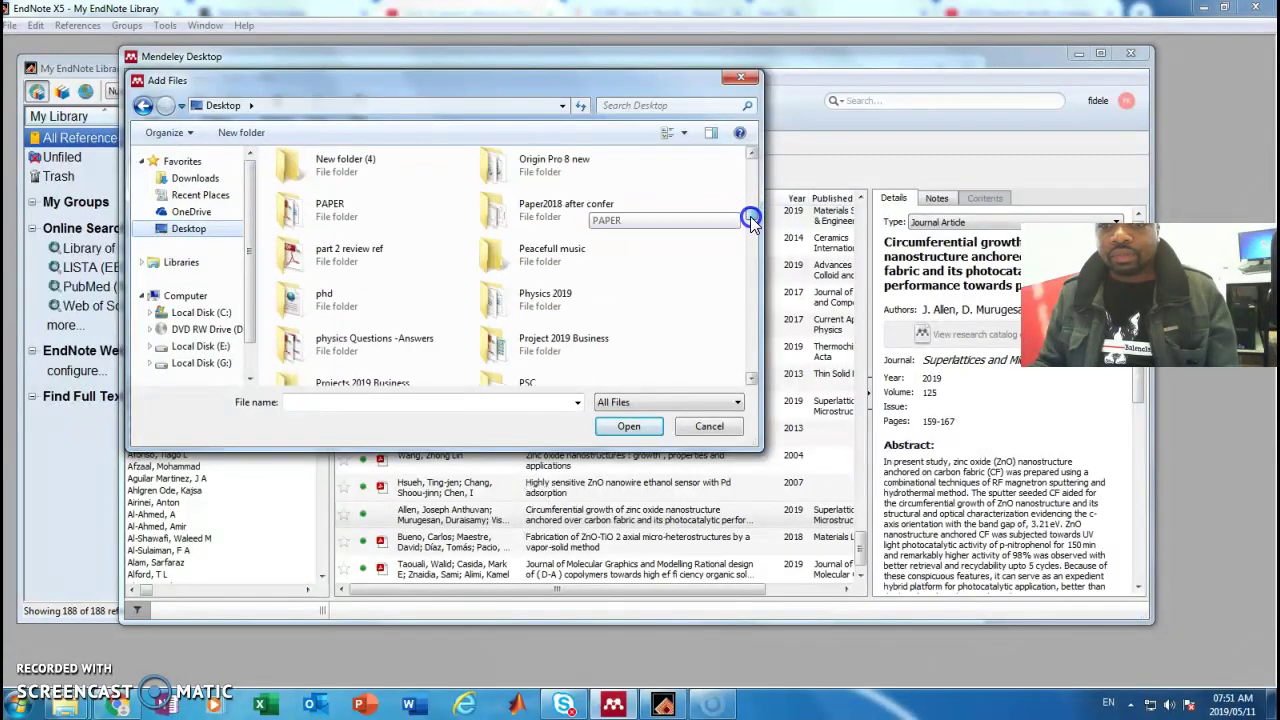
double_click(318, 300)
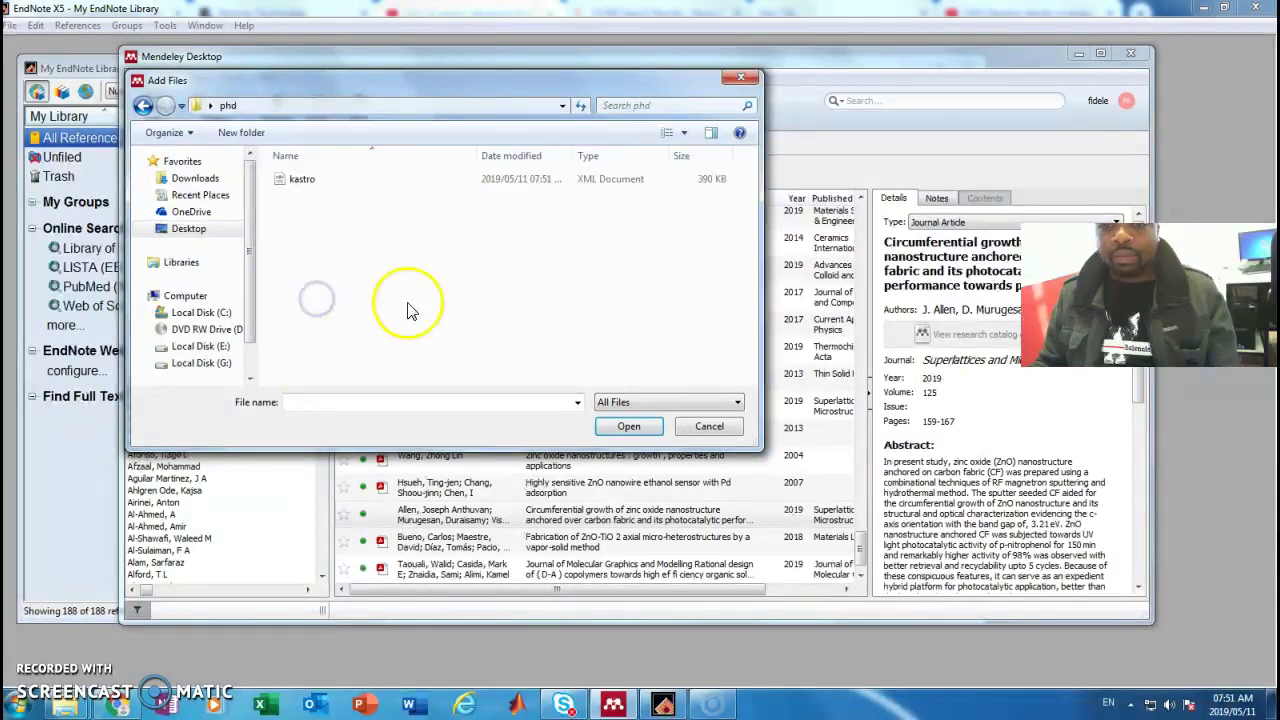
click(303, 180)
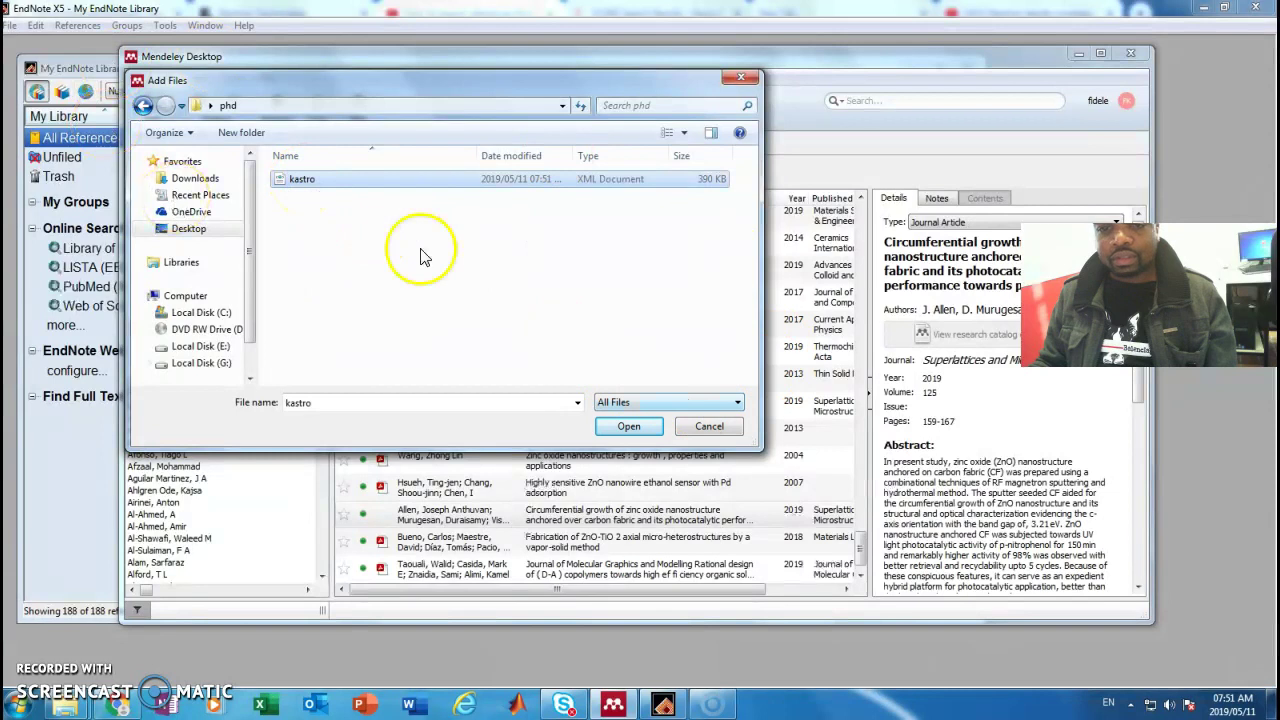
click(632, 428)
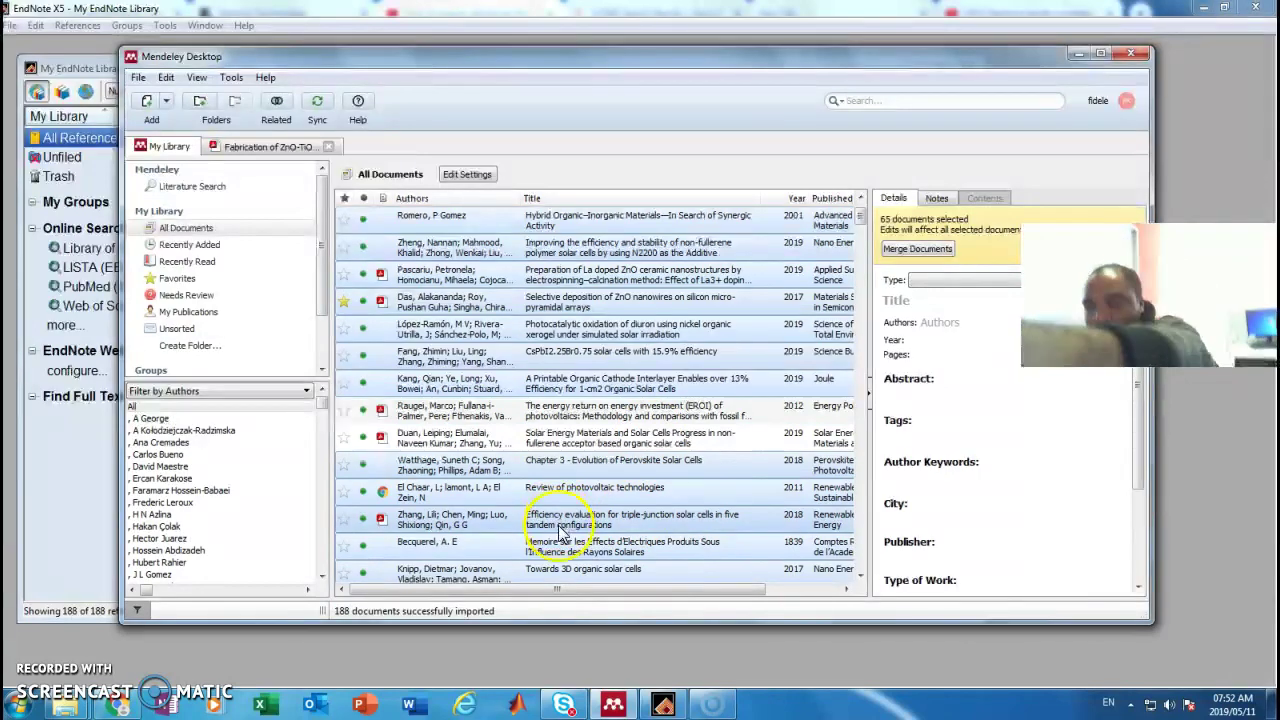
- Scroll through All Documents to check the 188 imported references, then launch Word
scroll(600, 472, up, 1)
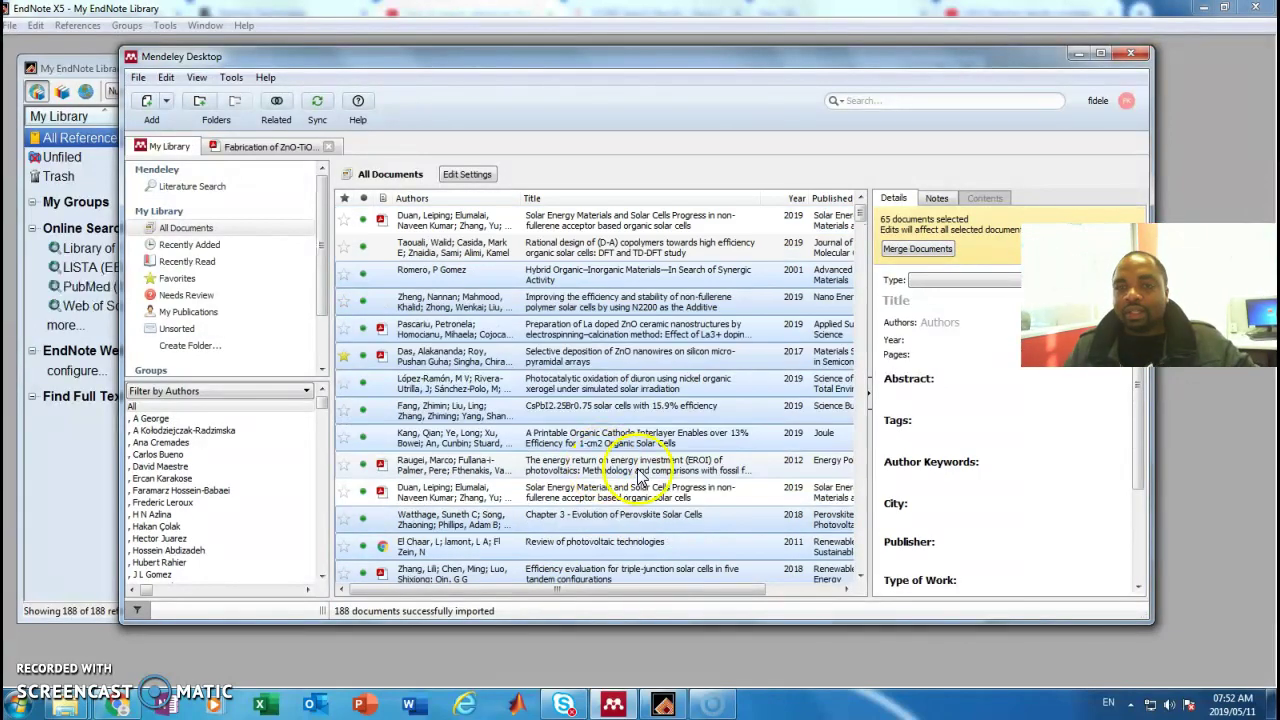
scroll(640, 477, down, 8)
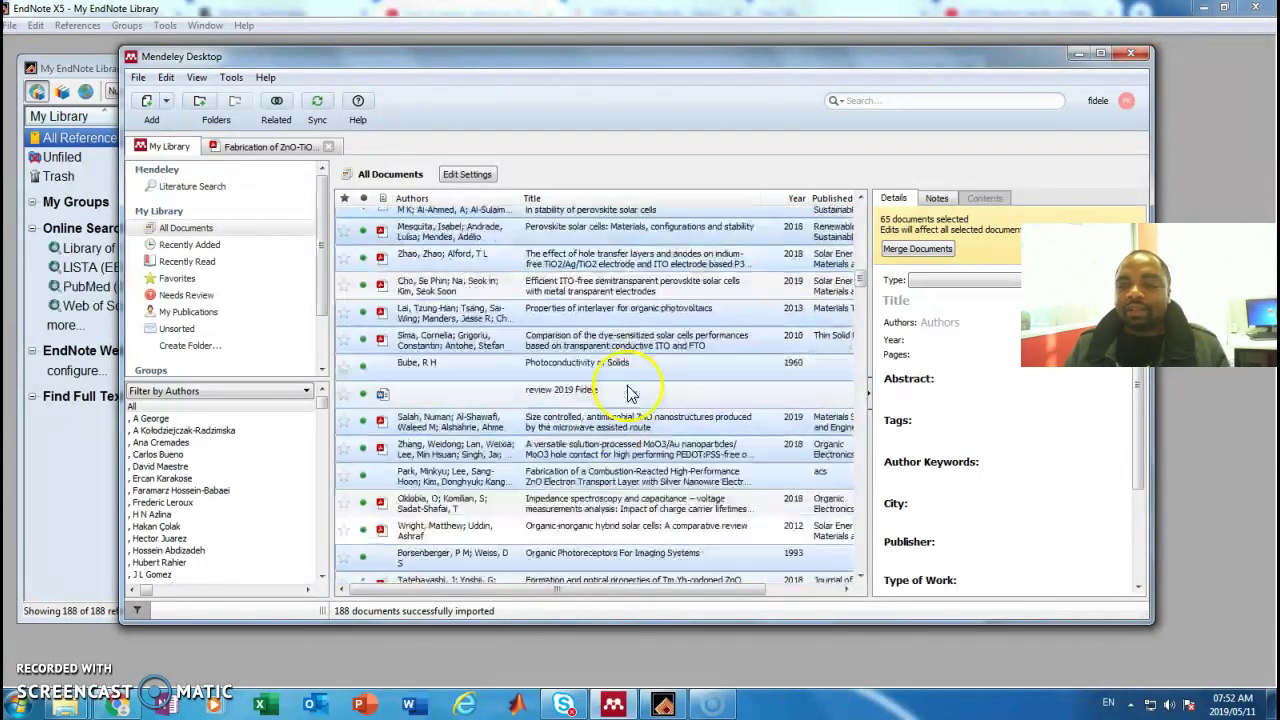
scroll(620, 428, down, 8)
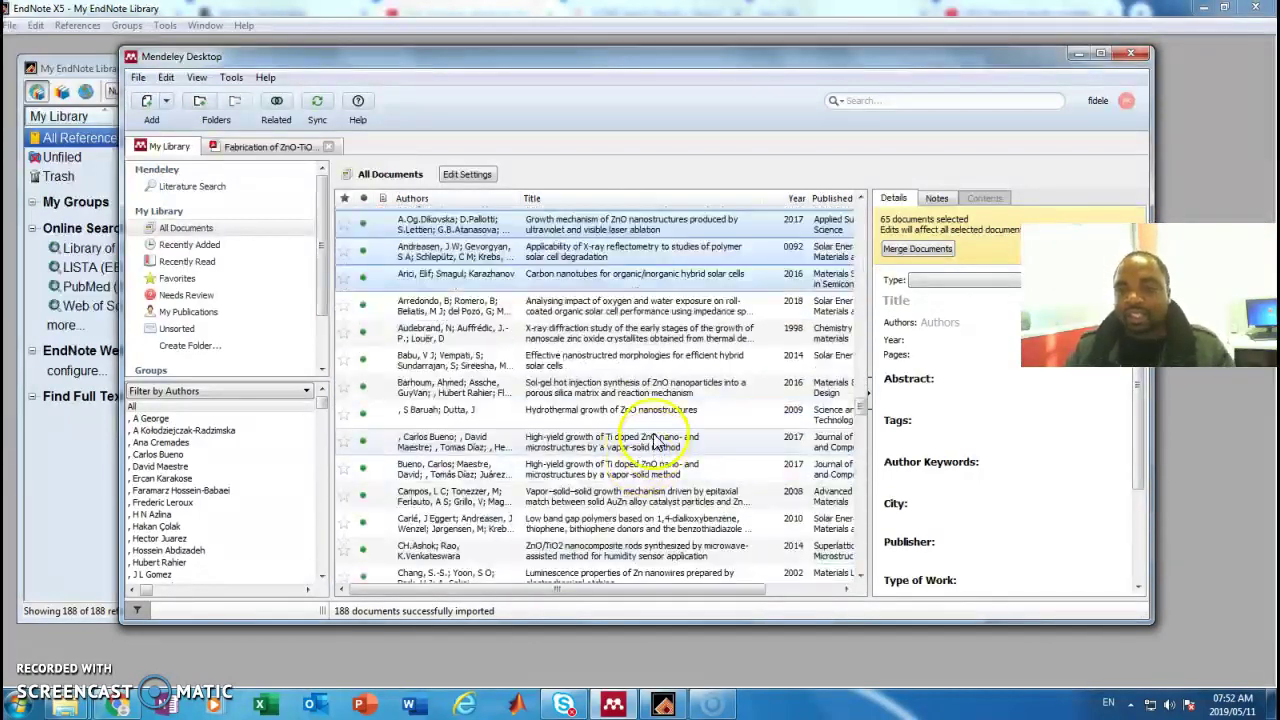
scroll(648, 455, down, 8)
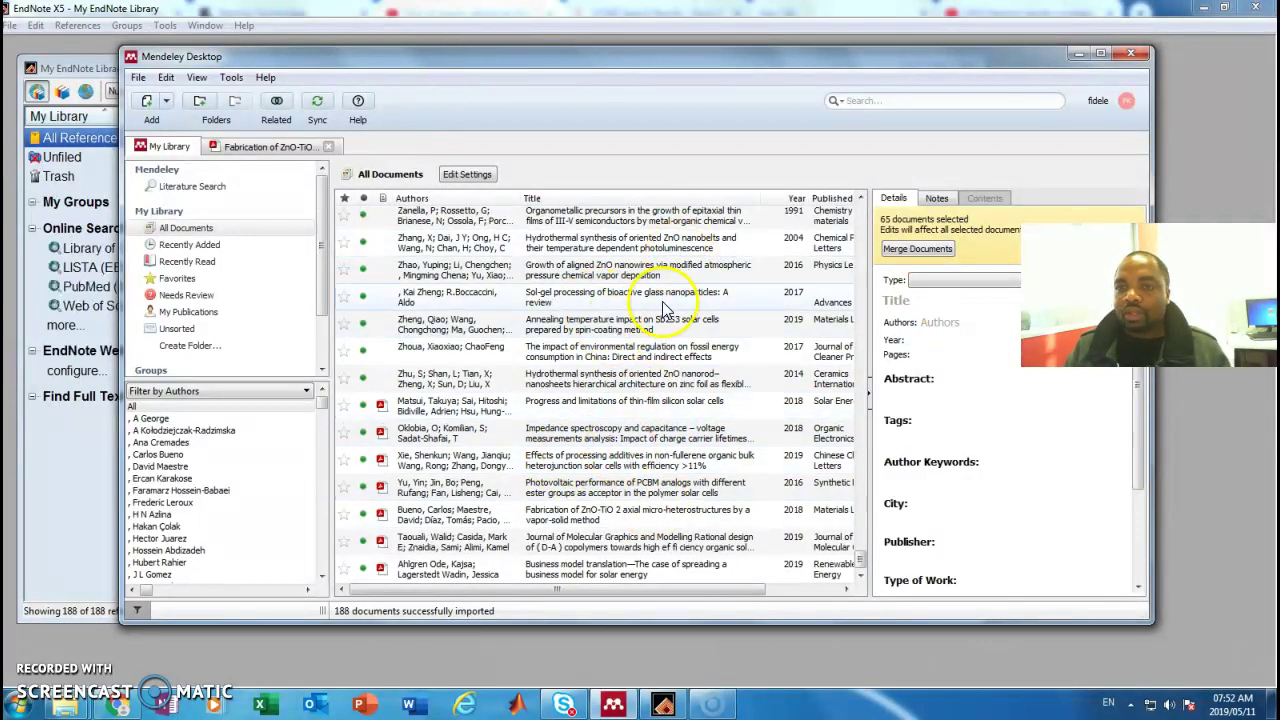
click(412, 705)
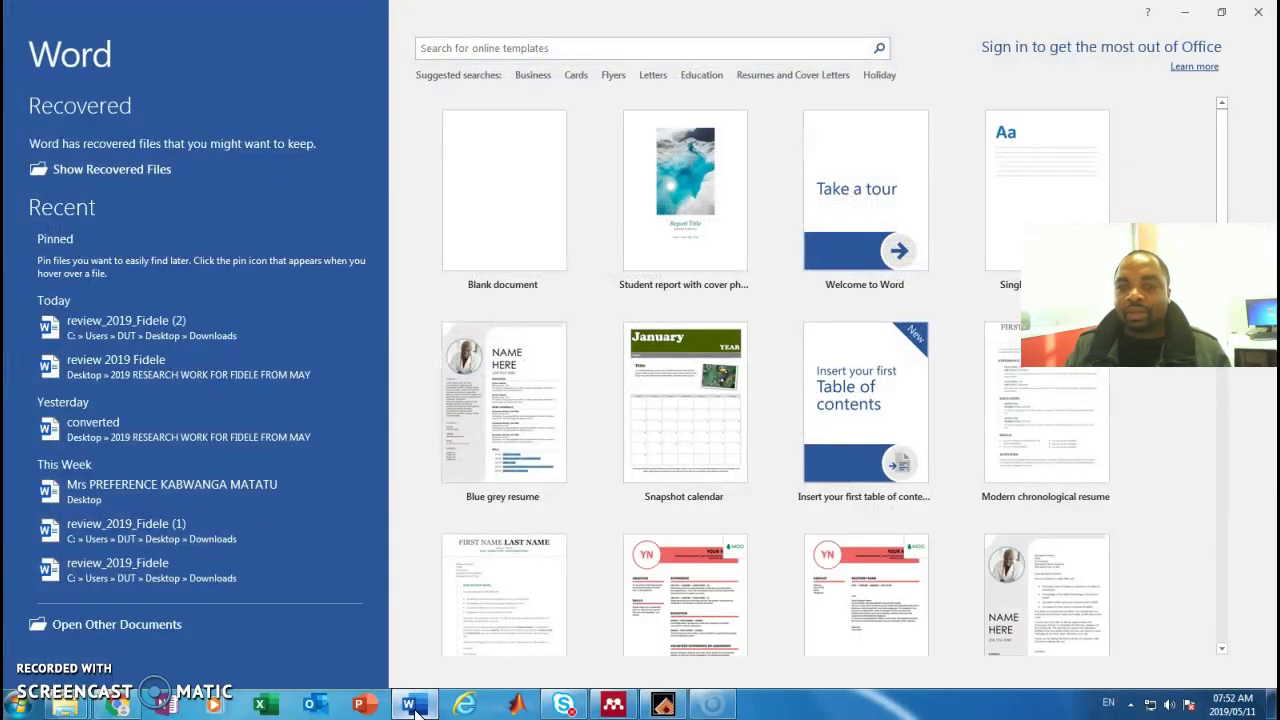
- Open the most recent review document, dismiss the citation placement warning, and show the citation tools
click(111, 330)
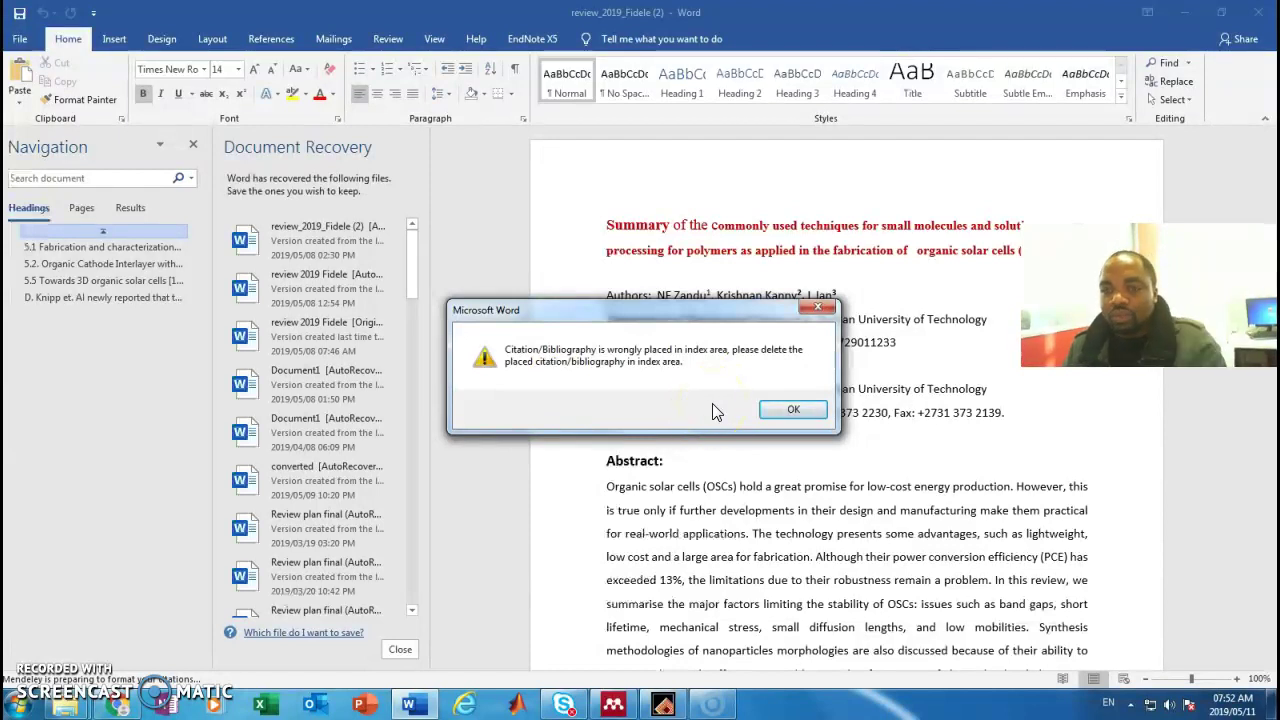
click(790, 410)
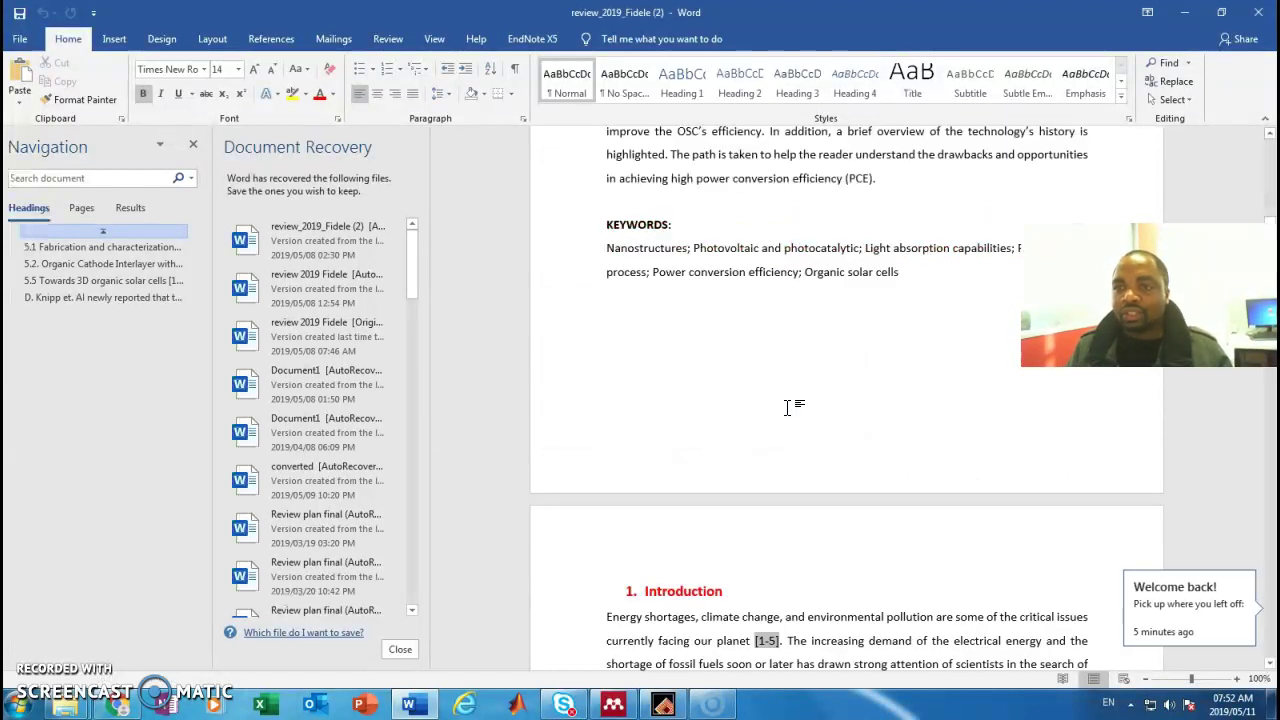
click(272, 40)
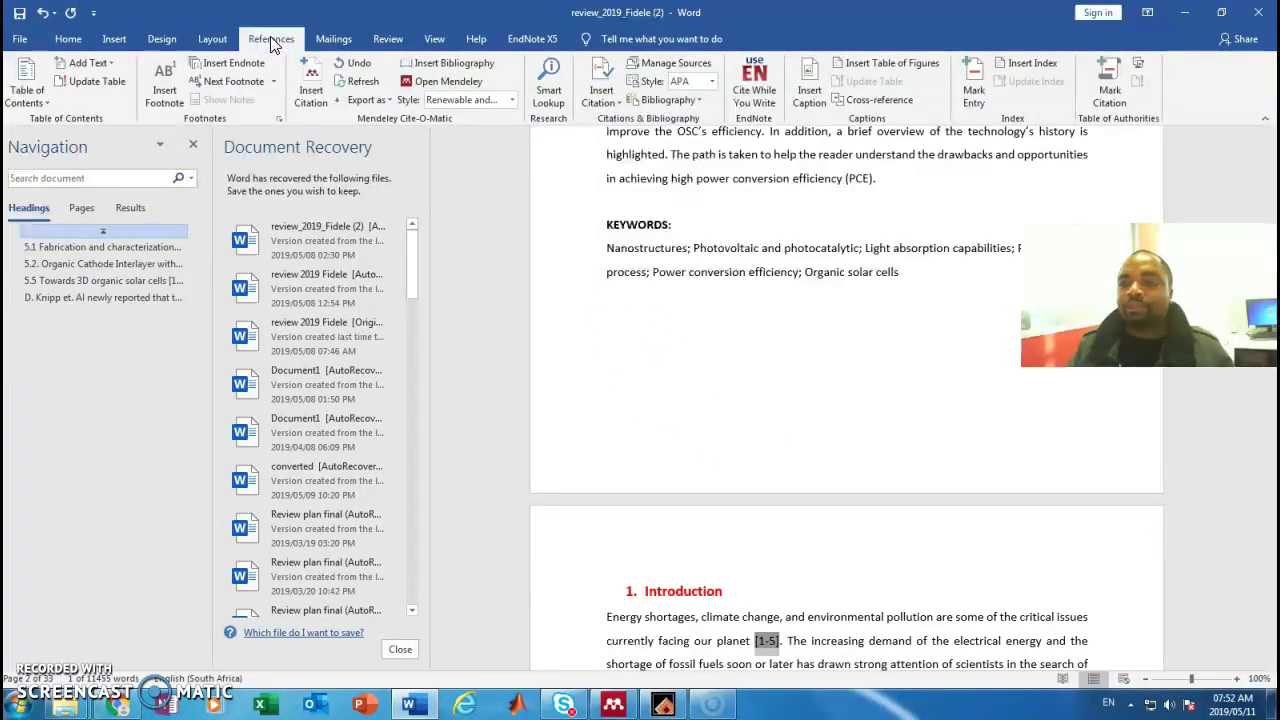
scroll(848, 352, down, 15)
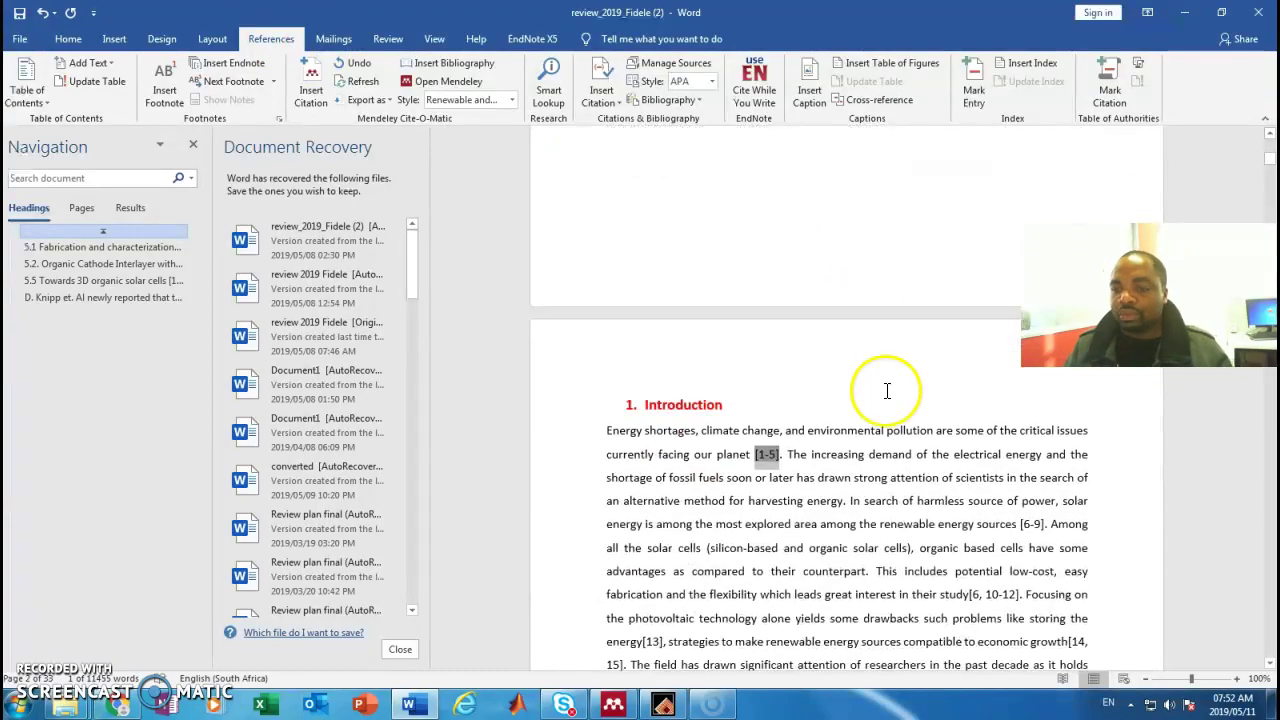
scroll(790, 420, up, 15)
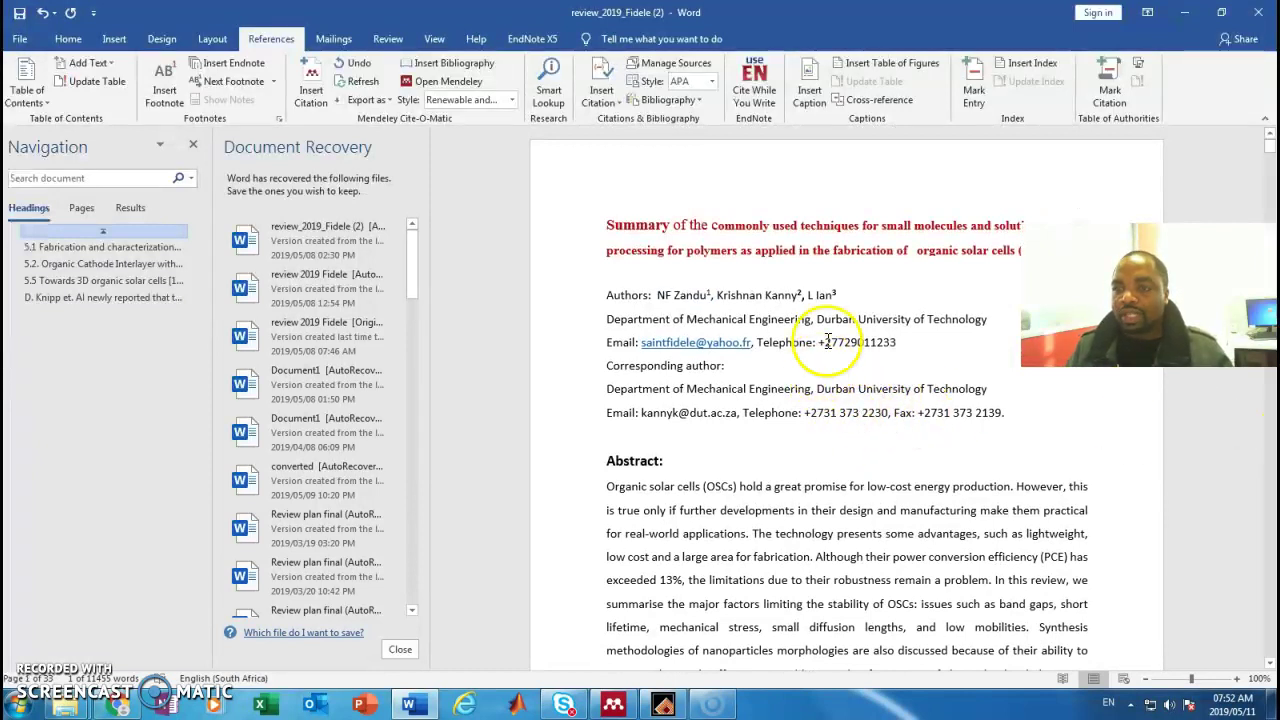
scroll(843, 352, down, 10)
scroll(843, 352, down, 2)
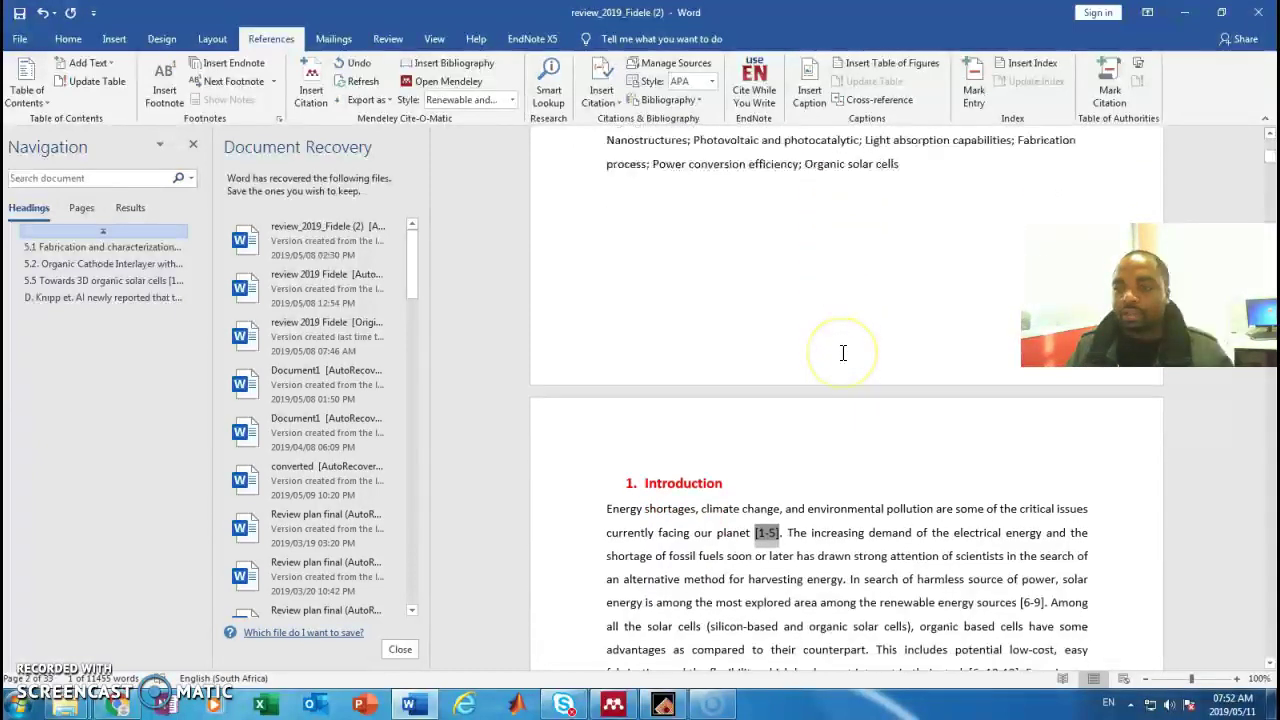
scroll(843, 352, up, 1)
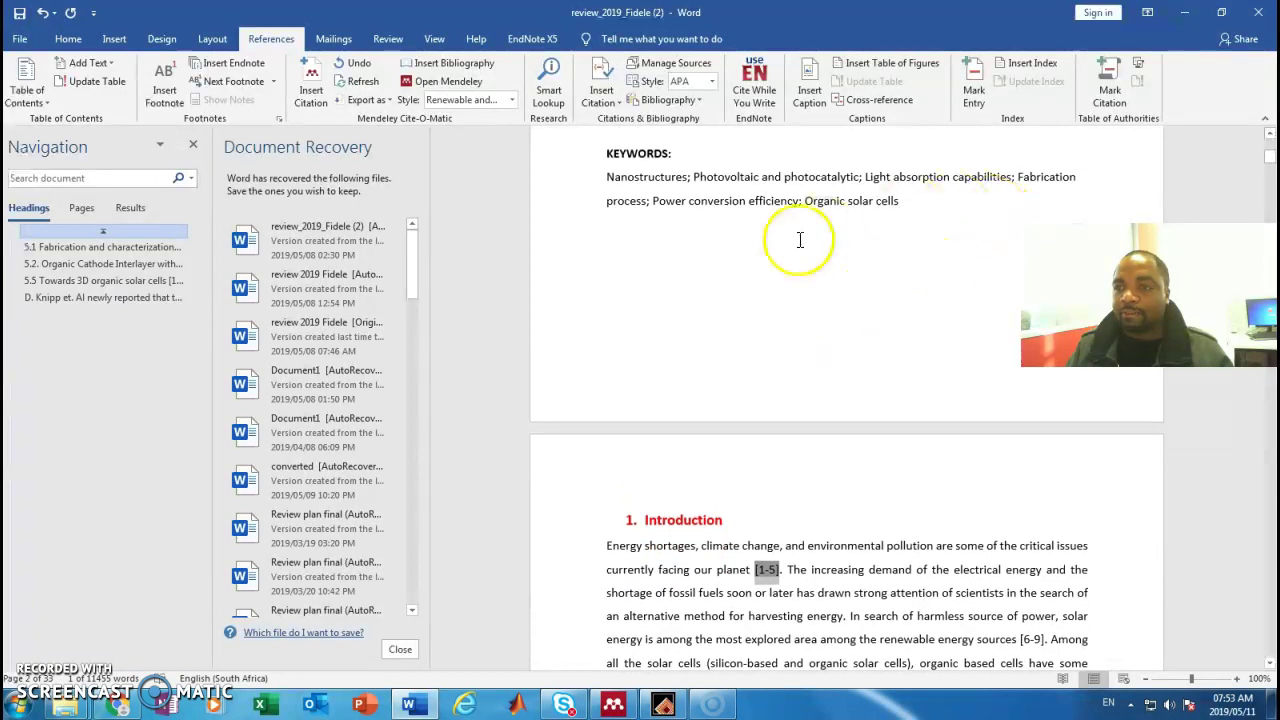
- Try inserting a Mendeley citation after the Keywords line and dismiss the misplaced-citation warning
click(915, 201)
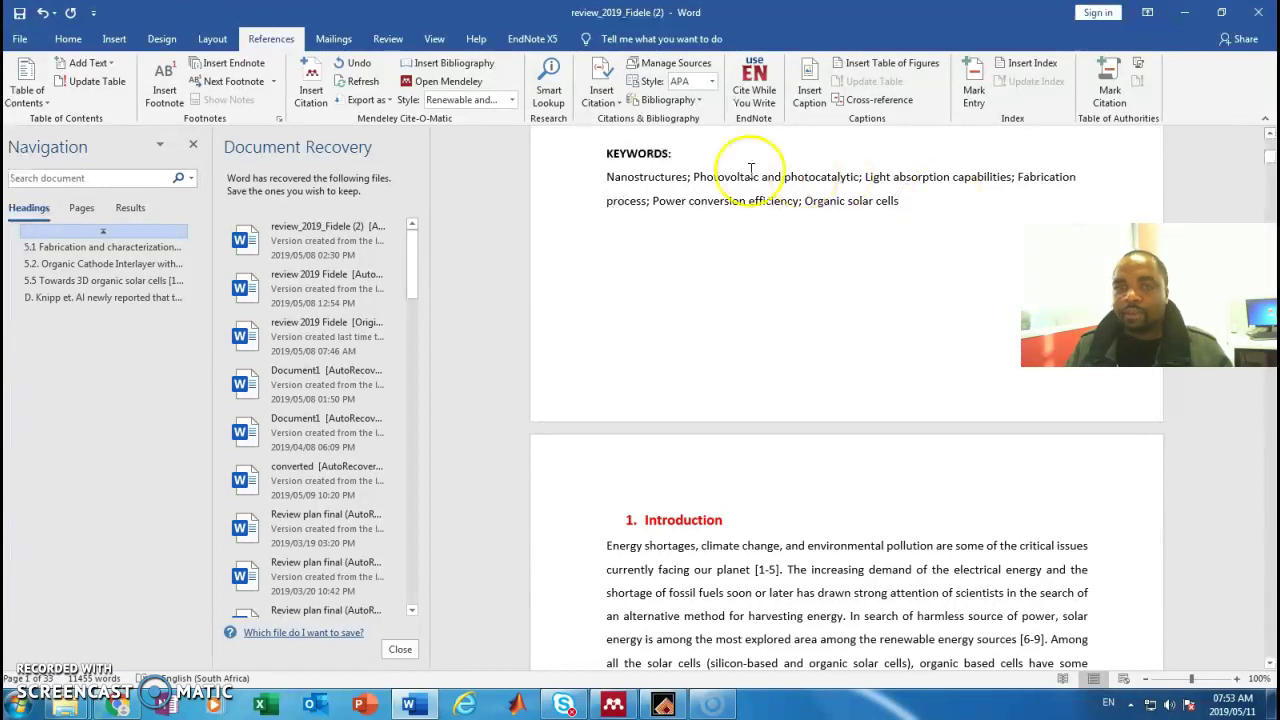
click(315, 80)
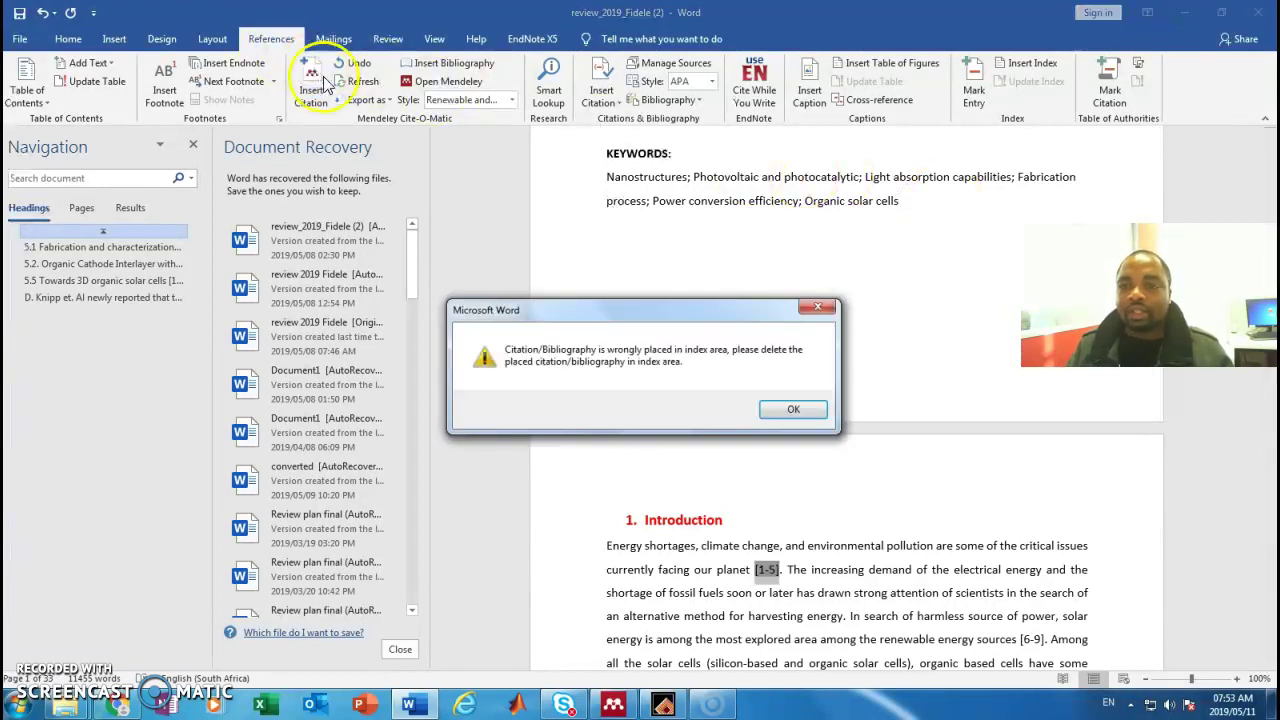
click(776, 411)
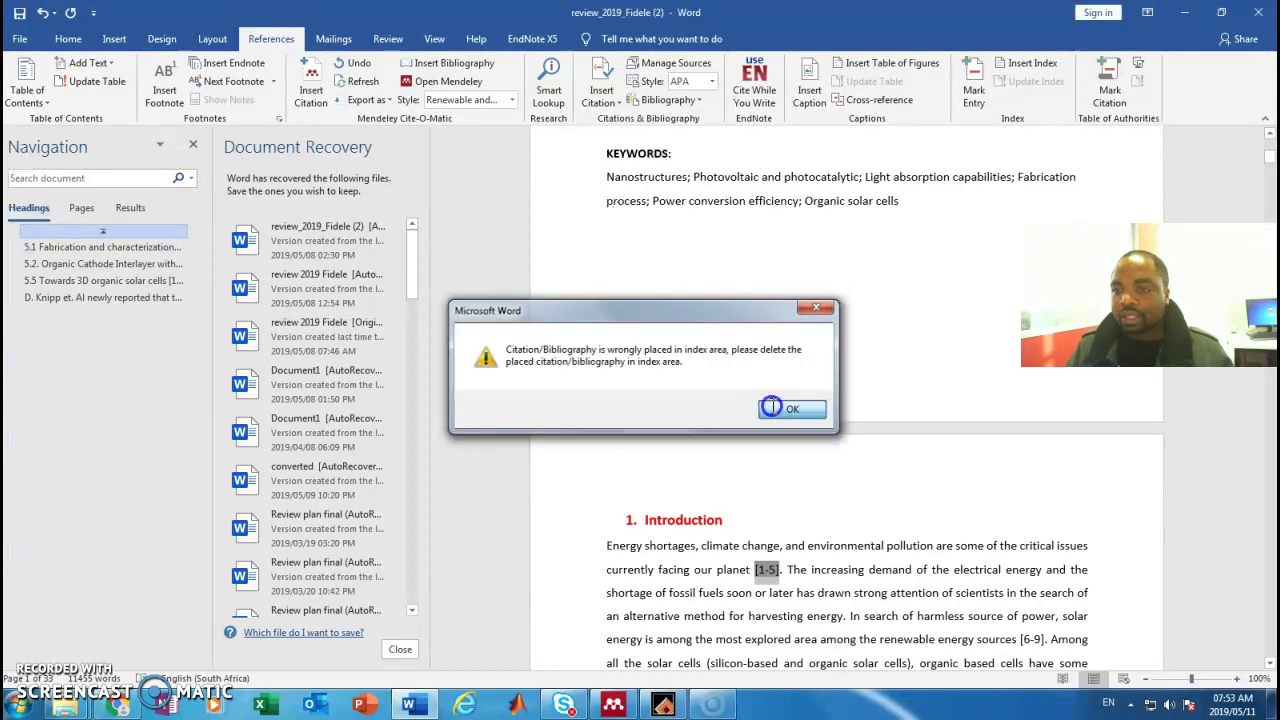
click(805, 417)
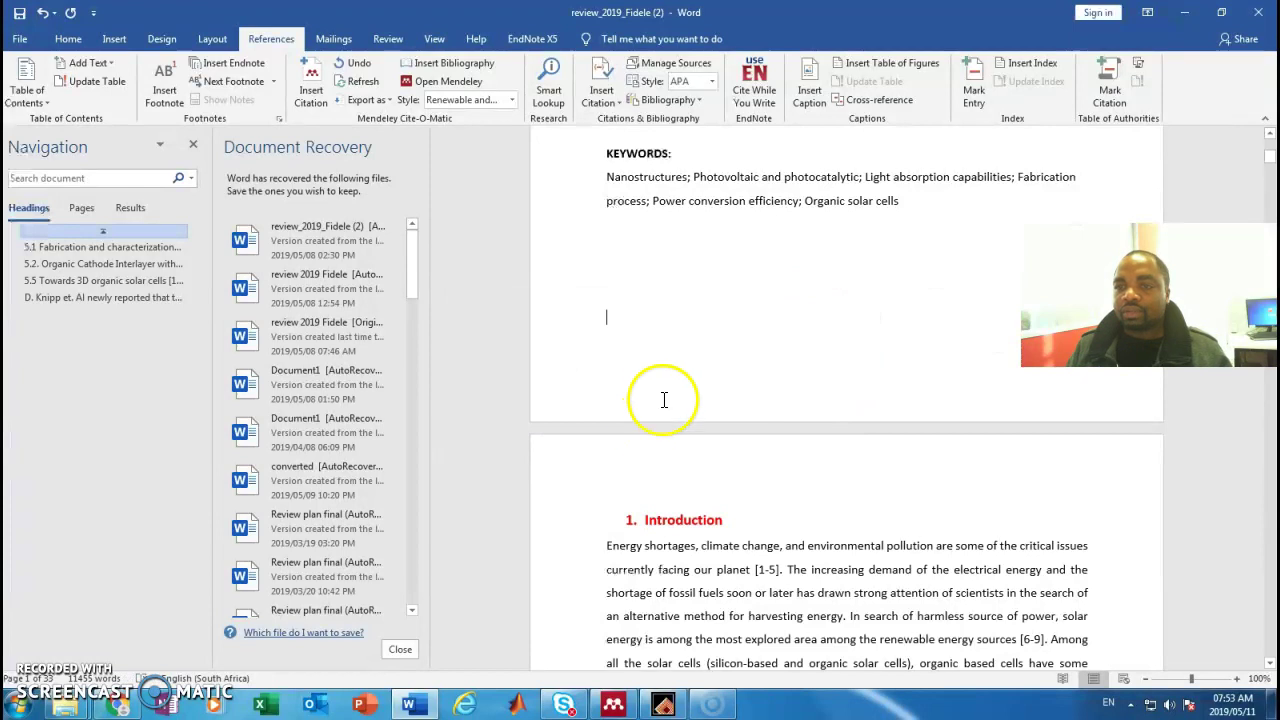
- Retry Mendeley's Insert Citation, then bring Chrome back to the front
scroll(670, 385, down, 1)
scroll(670, 385, down, 1)
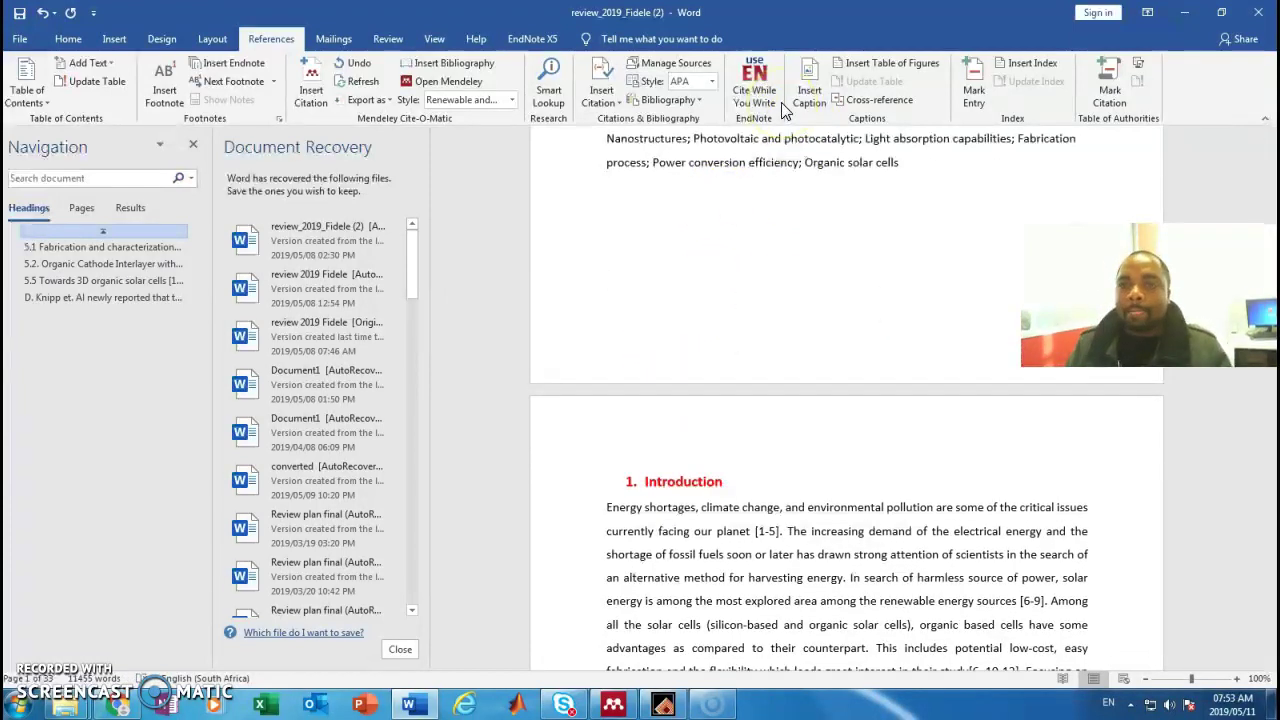
click(310, 82)
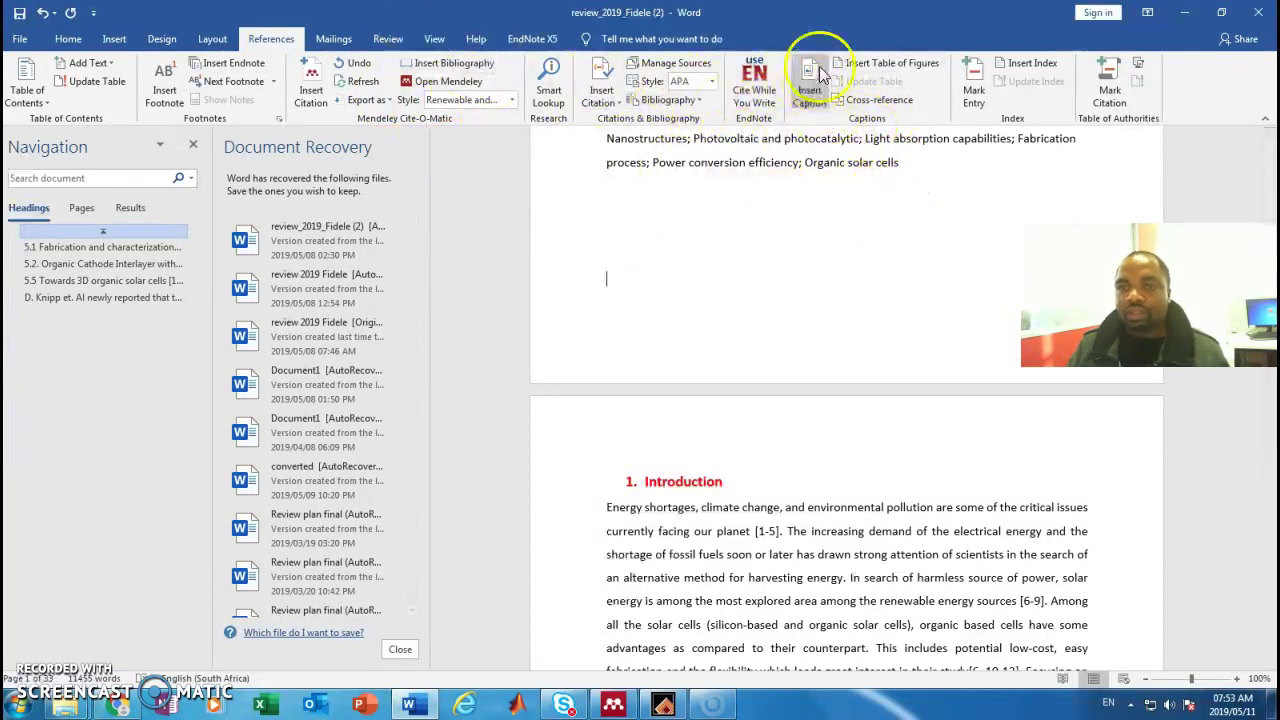
click(116, 705)
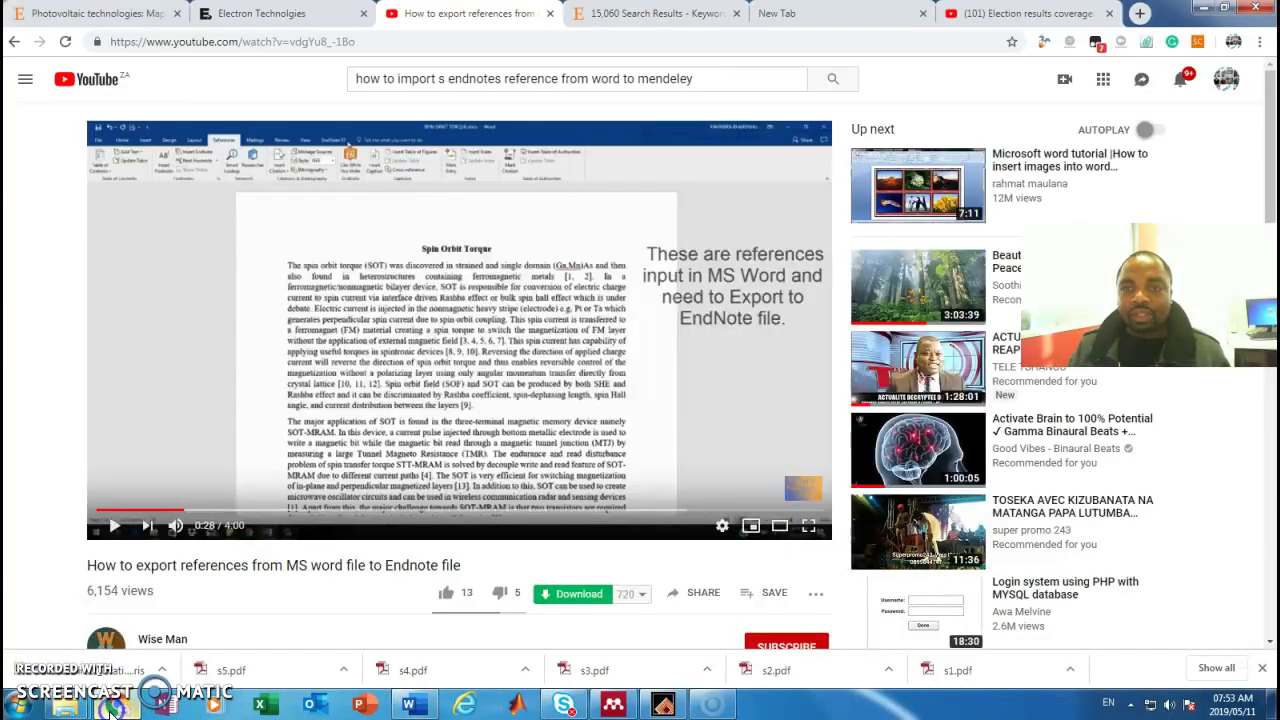
- Download the PDF of the second ScienceDirect result, the flower-like zinc oxide nanostructures article
click(672, 14)
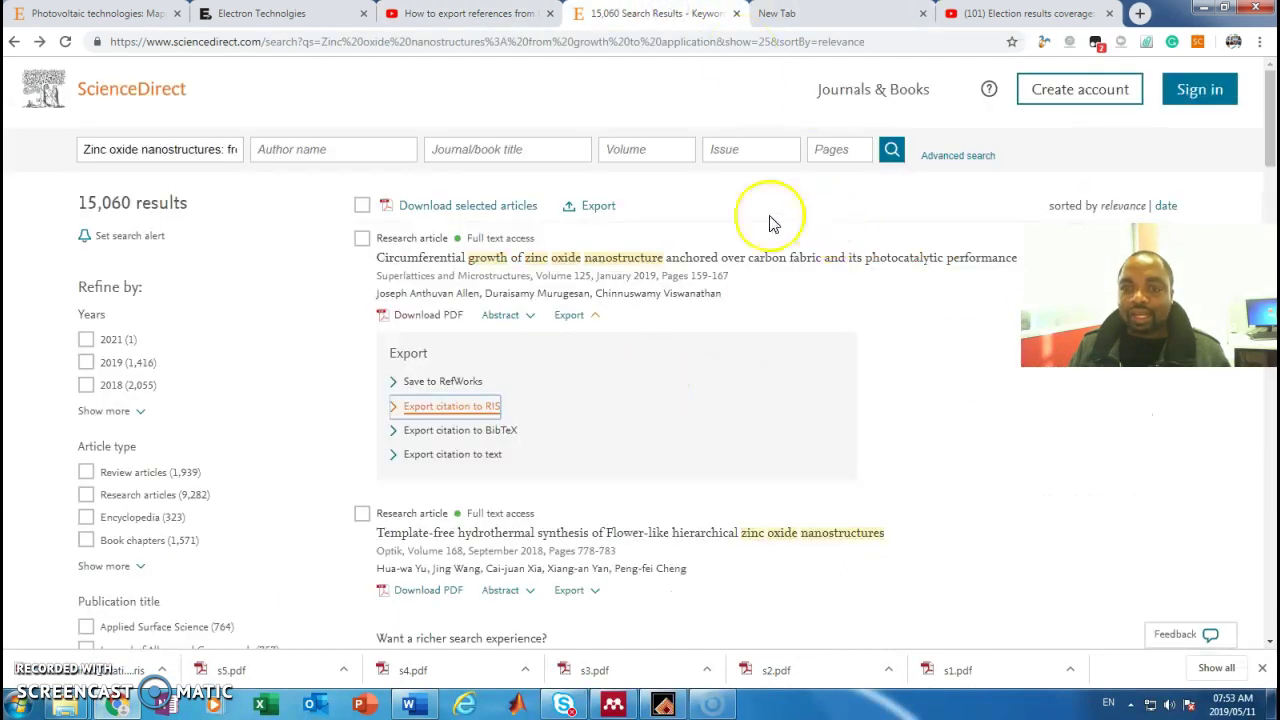
scroll(460, 480, down, 2)
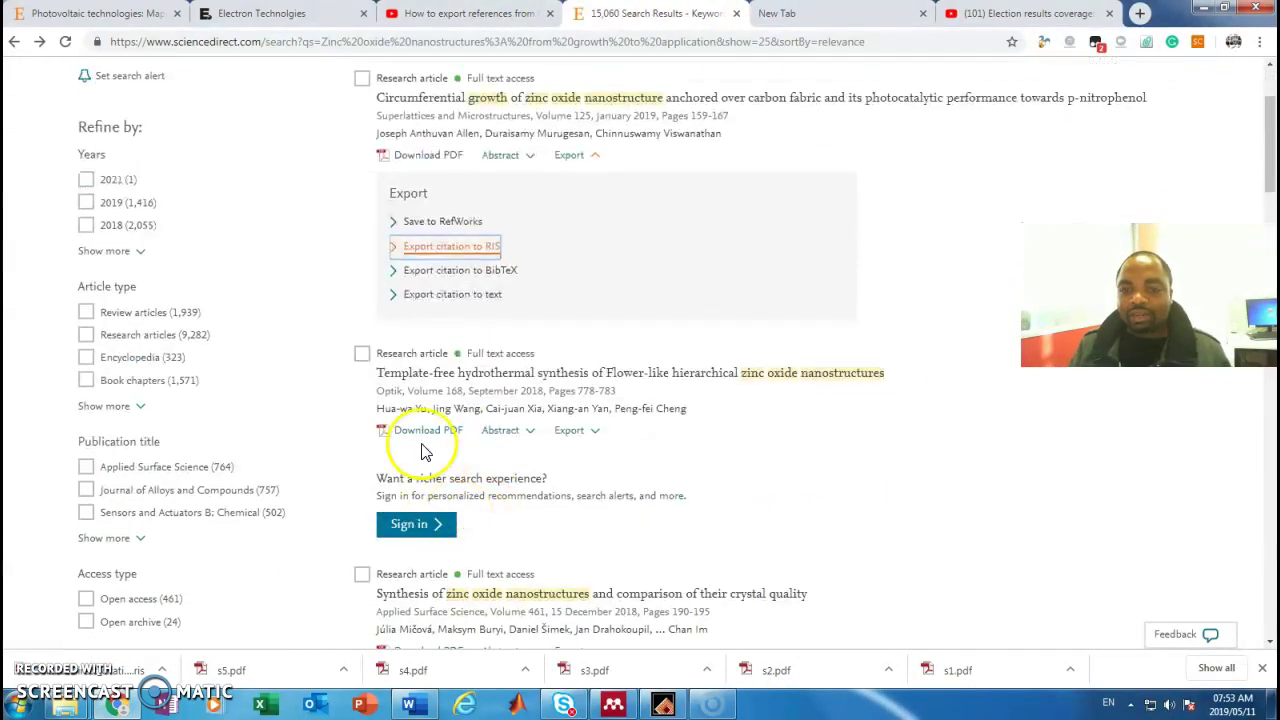
click(424, 430)
click(880, 562)
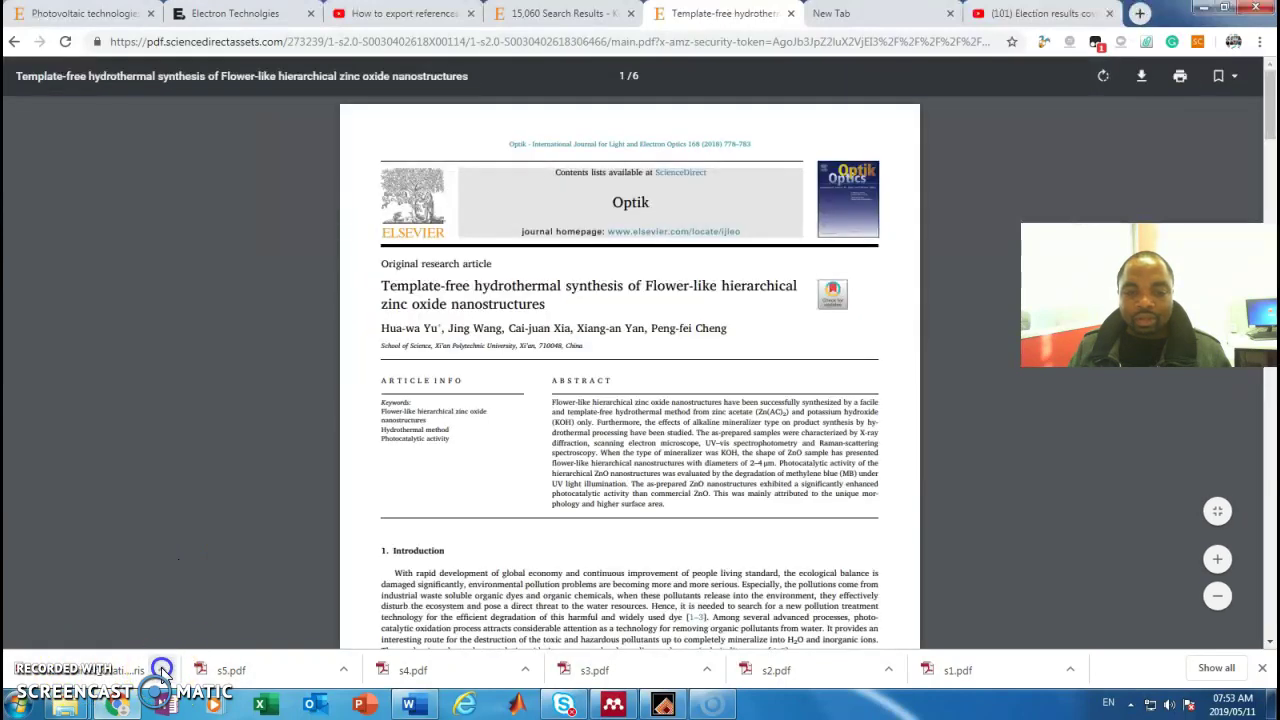
- Show the downloaded RIS file in its folder and open it with Mendeley Desktop
click(162, 670)
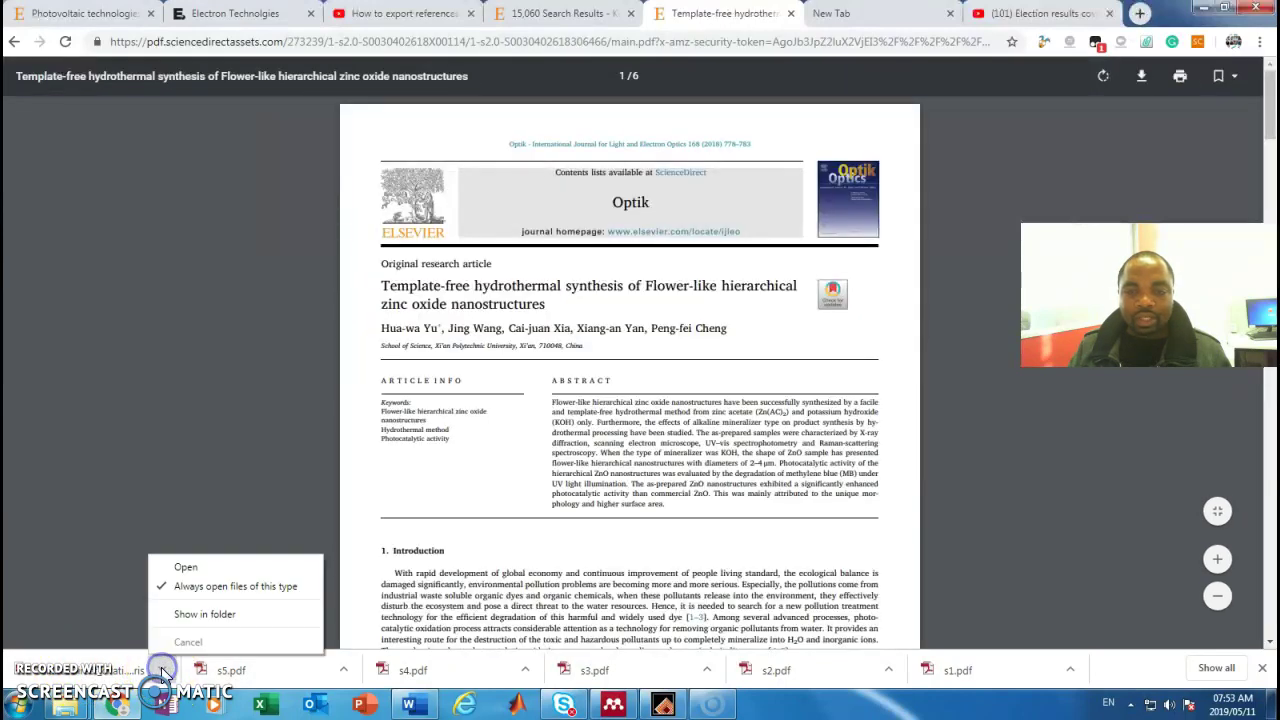
click(205, 624)
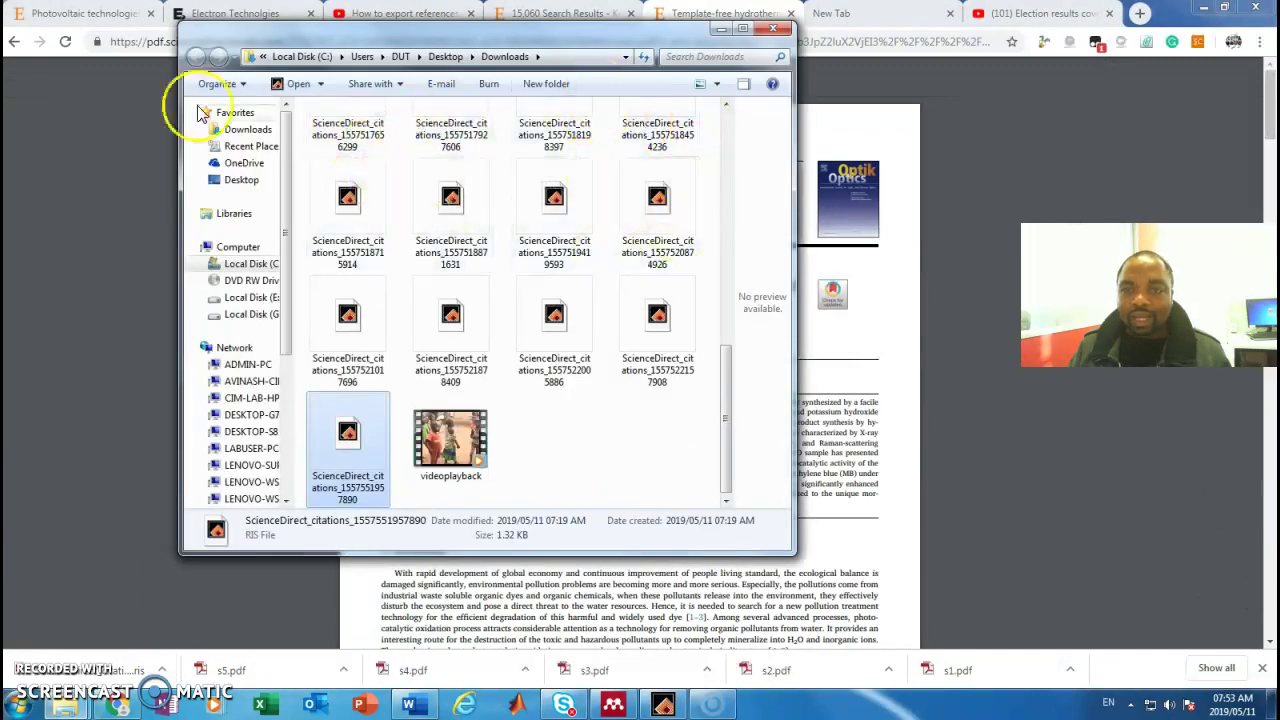
click(318, 86)
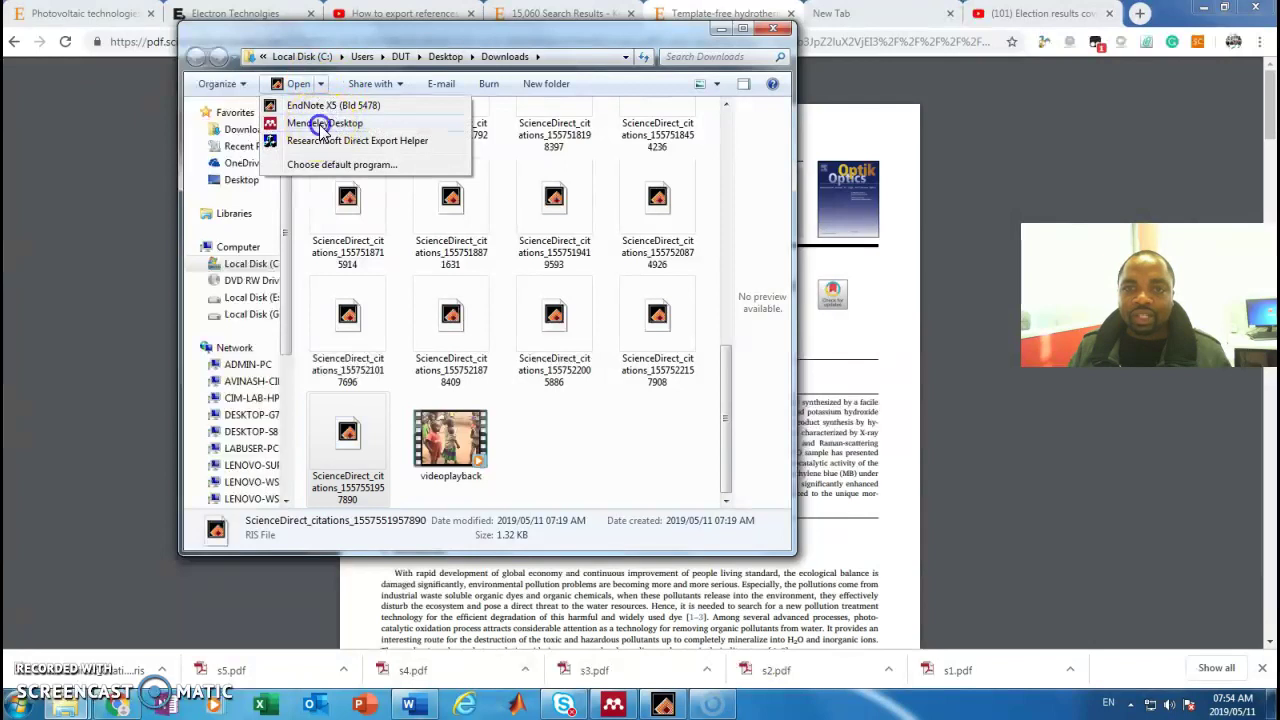
click(320, 124)
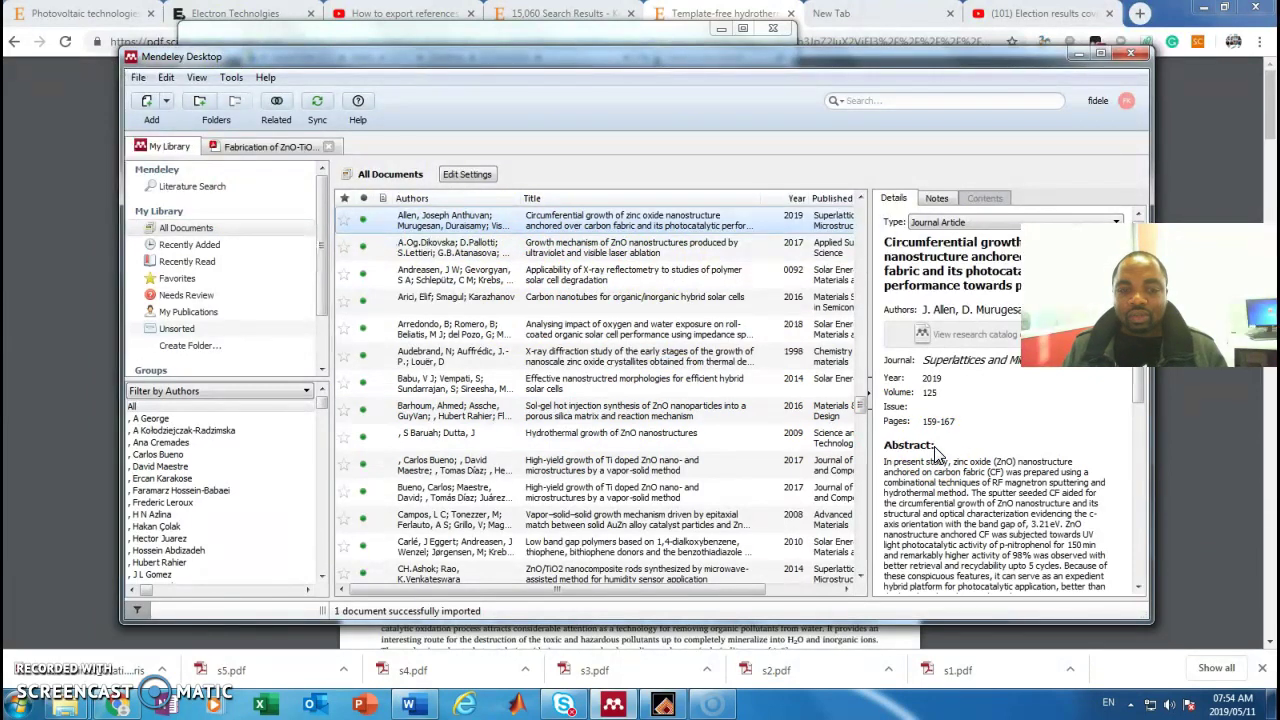
- Minimize Mendeley Desktop to reveal the article PDF in Chrome
click(118, 706)
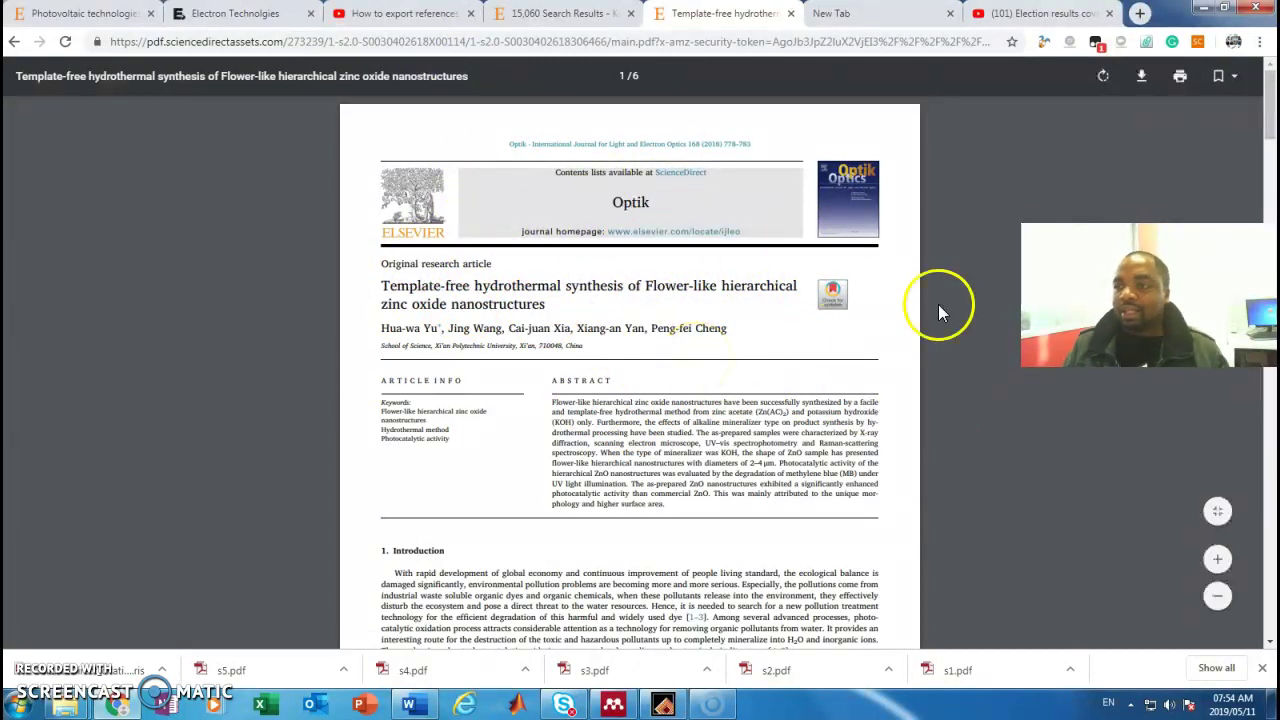
- Download the open Optik zinc oxide PDF and save it as phd
click(1140, 78)
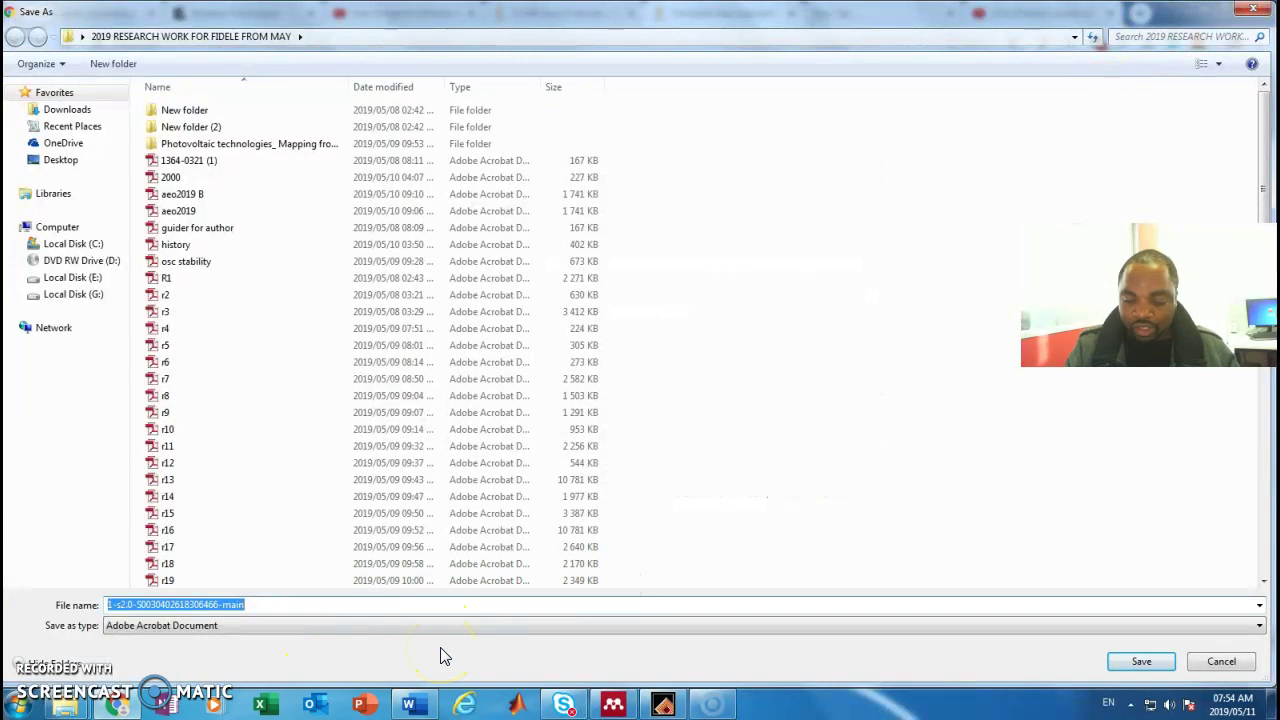
text(p)
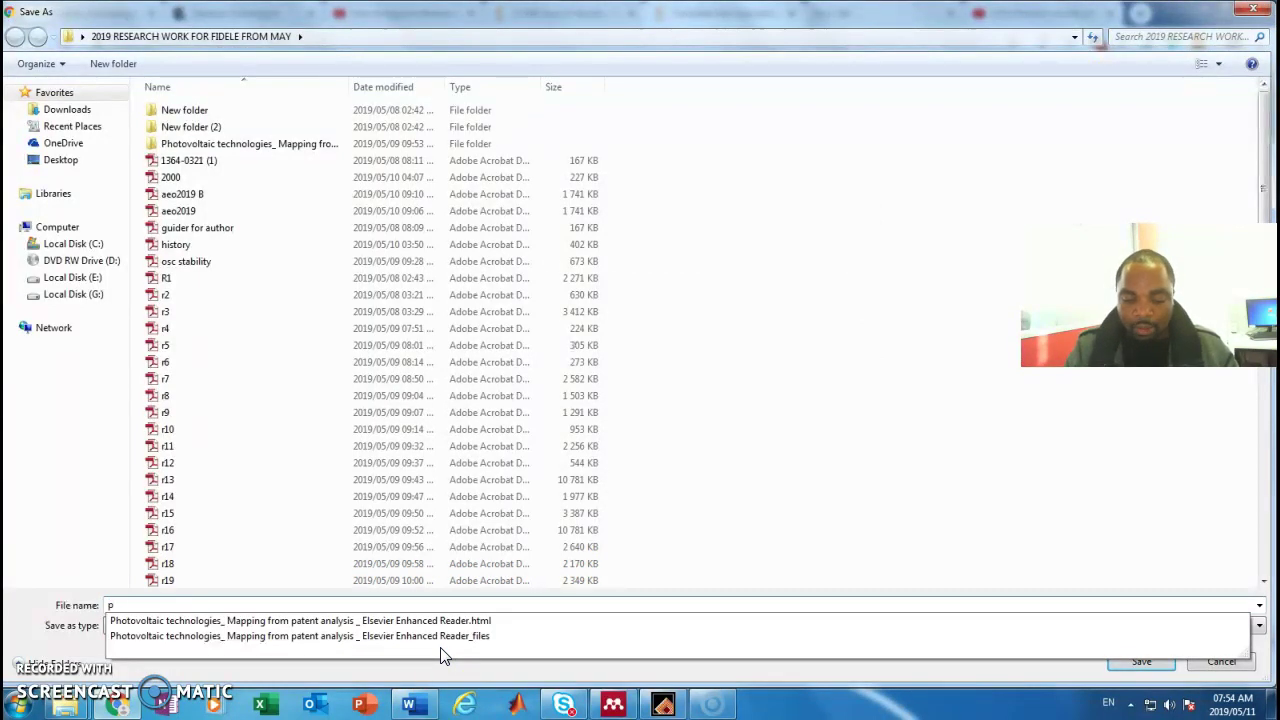
text(hd)
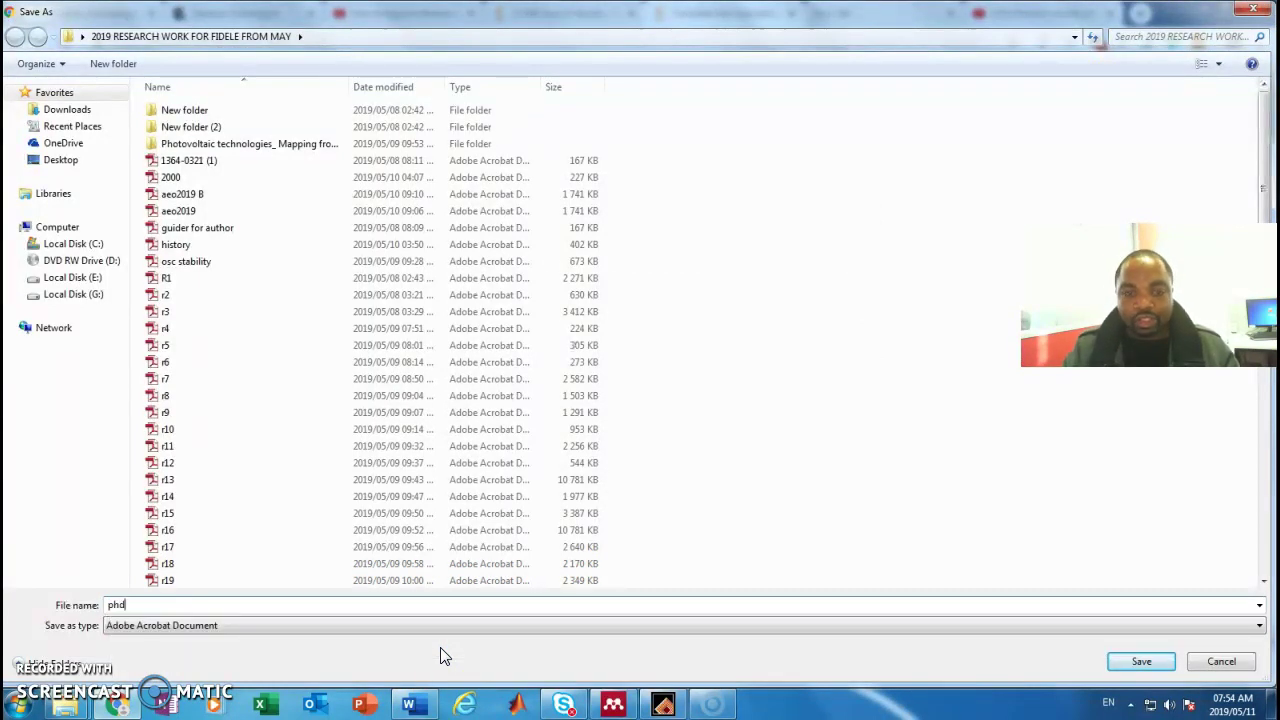
click(1141, 662)
click(1104, 559)
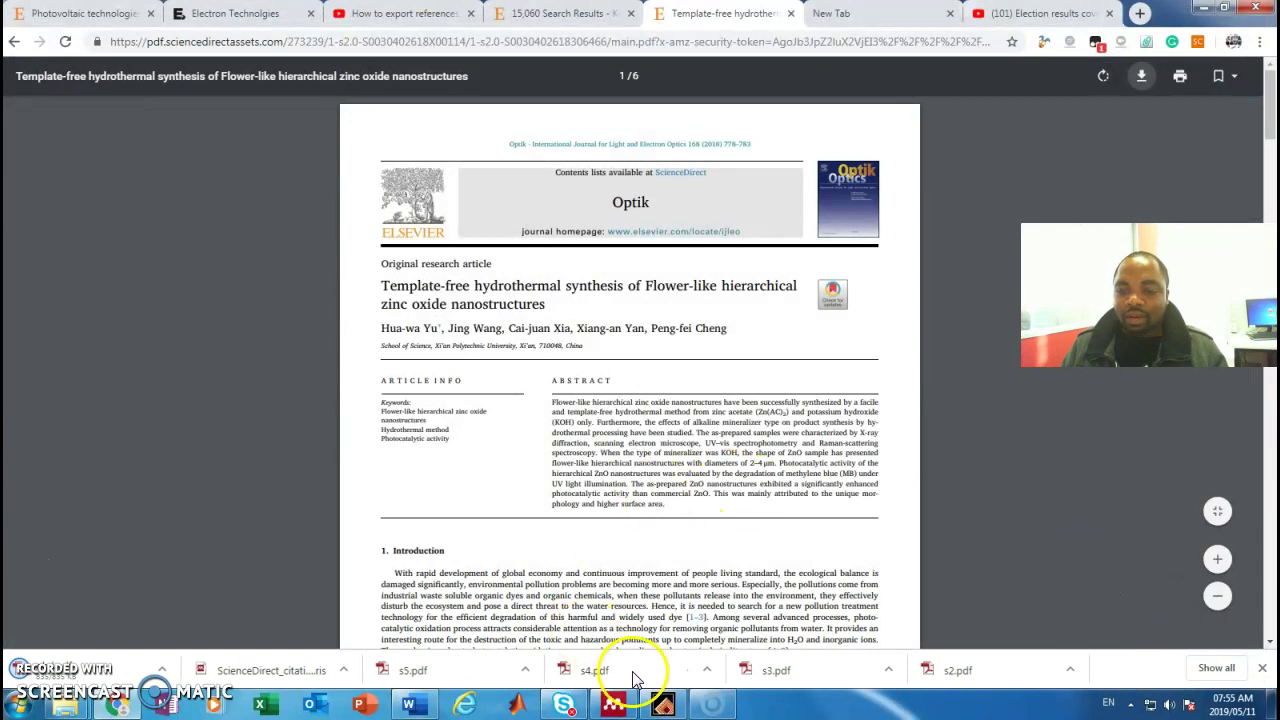
- Add the phd PDF from the Desktop's 2019 research work folder to the Mendeley library
click(613, 705)
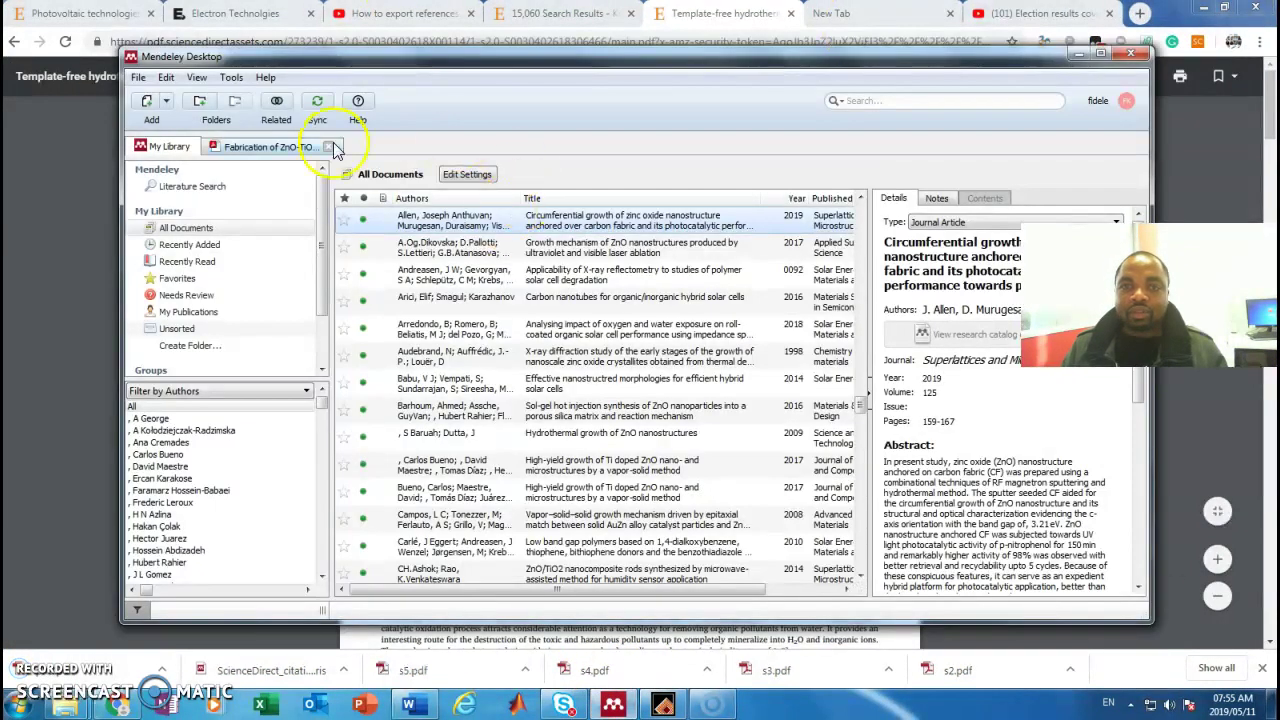
click(148, 104)
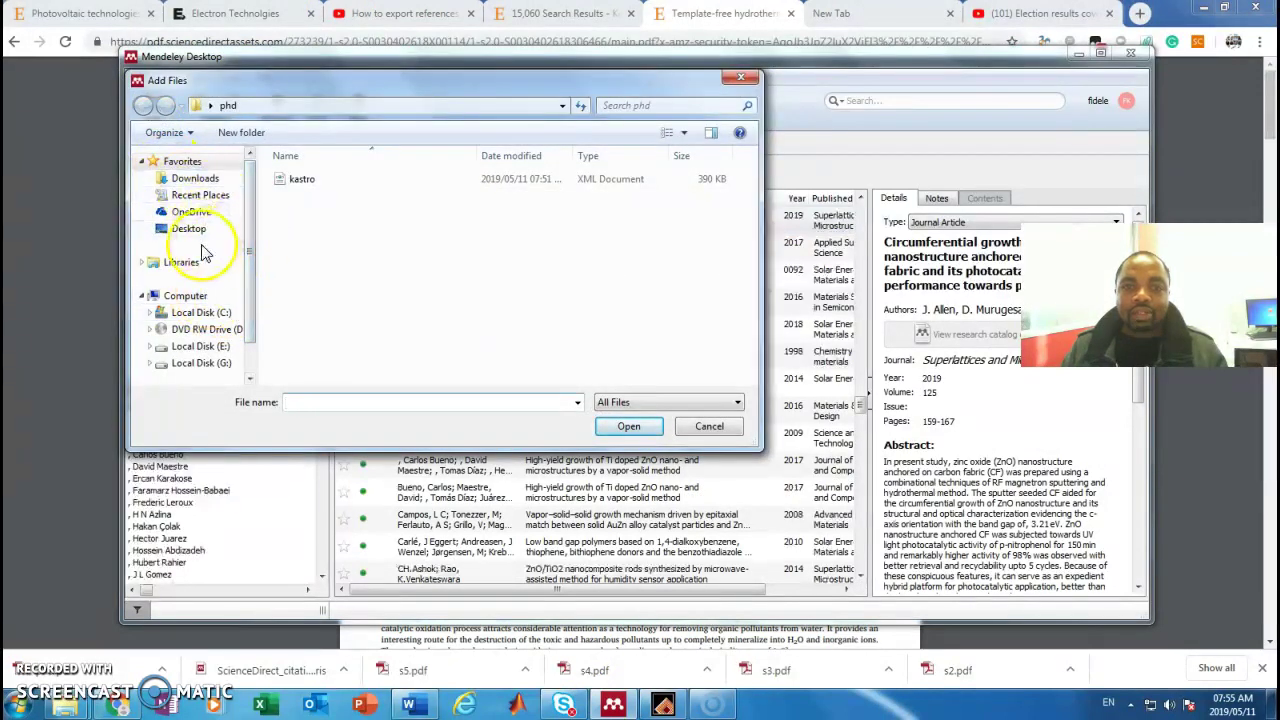
click(190, 230)
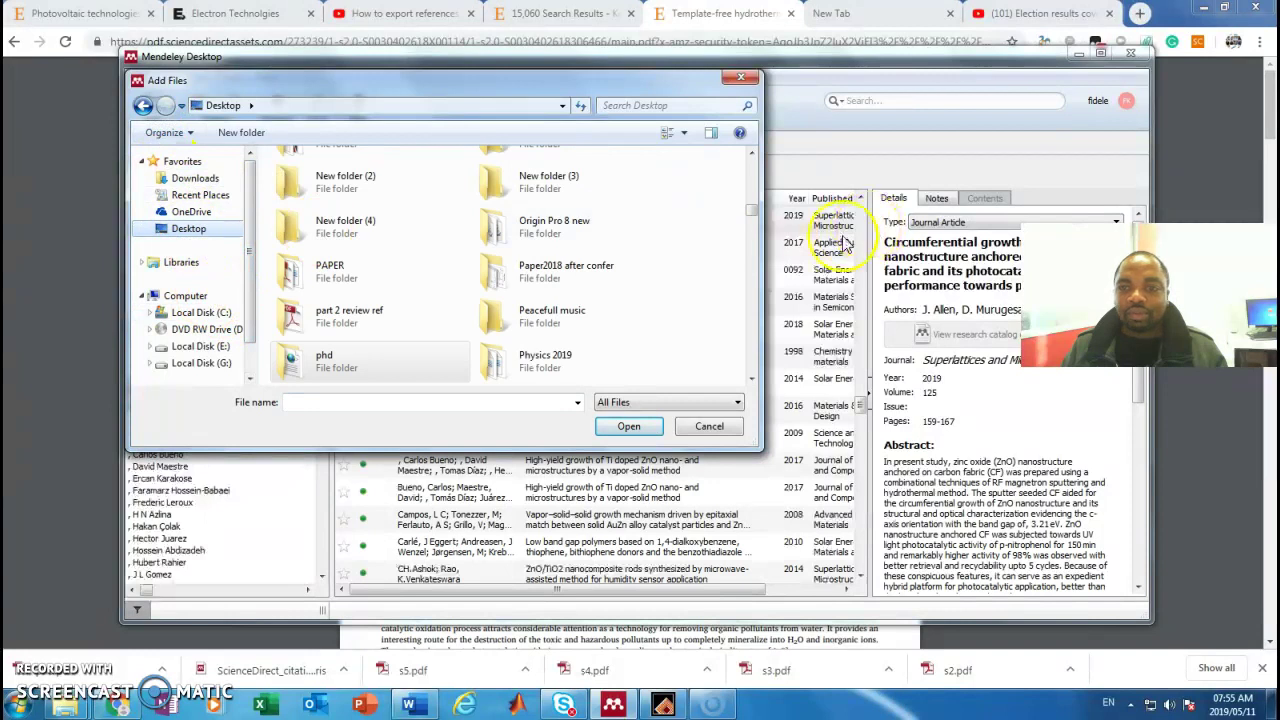
drag(749, 208, 774, 174)
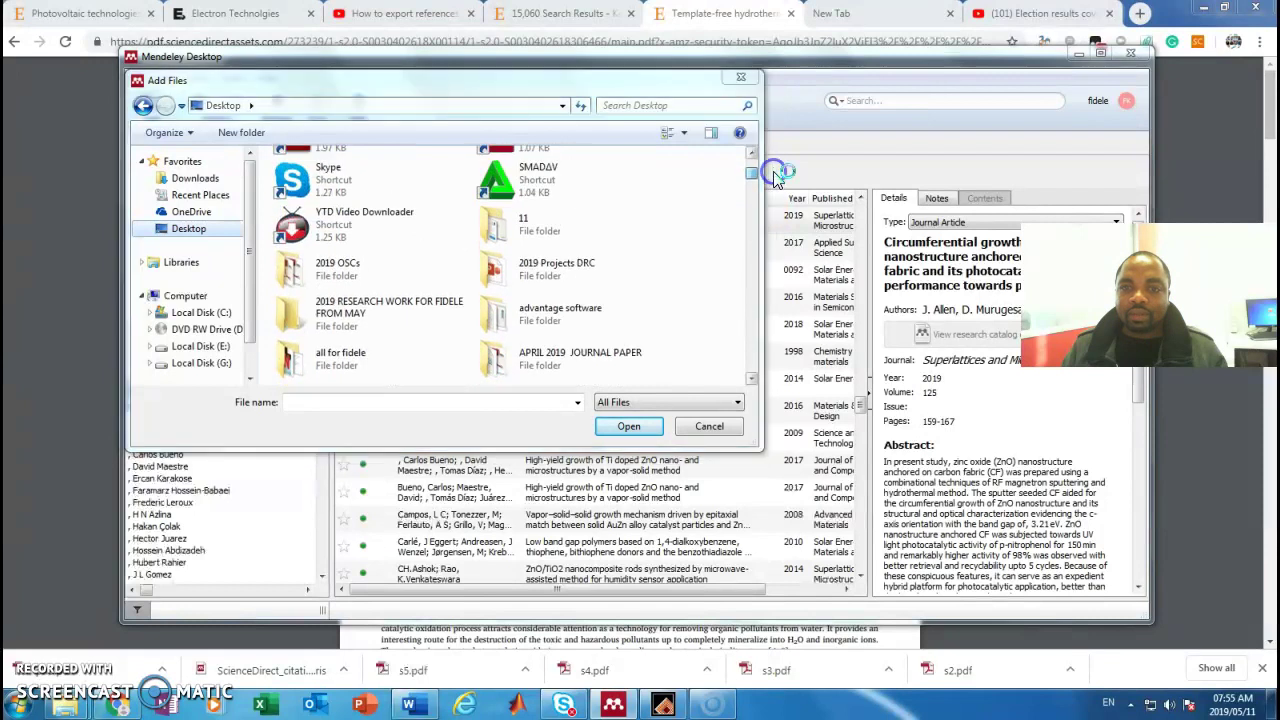
click(372, 303)
click(625, 426)
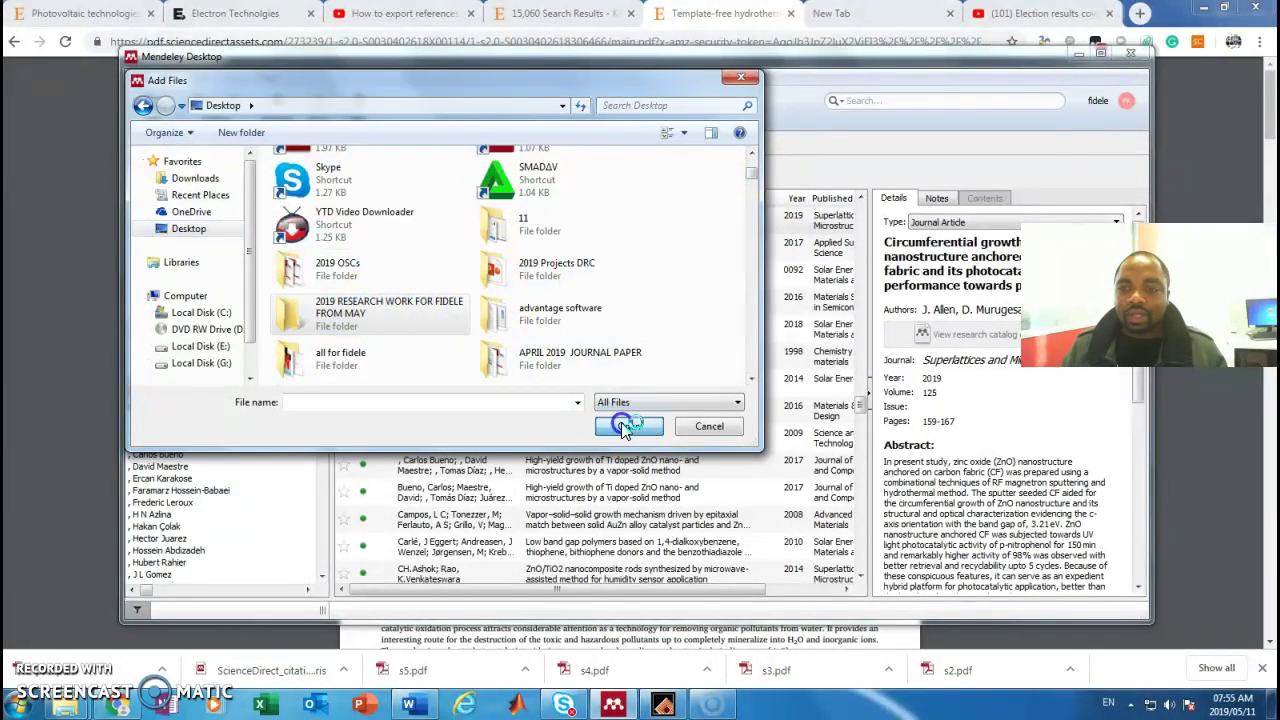
mouse_move(752, 185)
mouse_down()
mouse_move(756, 380)
mouse_move(768, 202)
mouse_up()
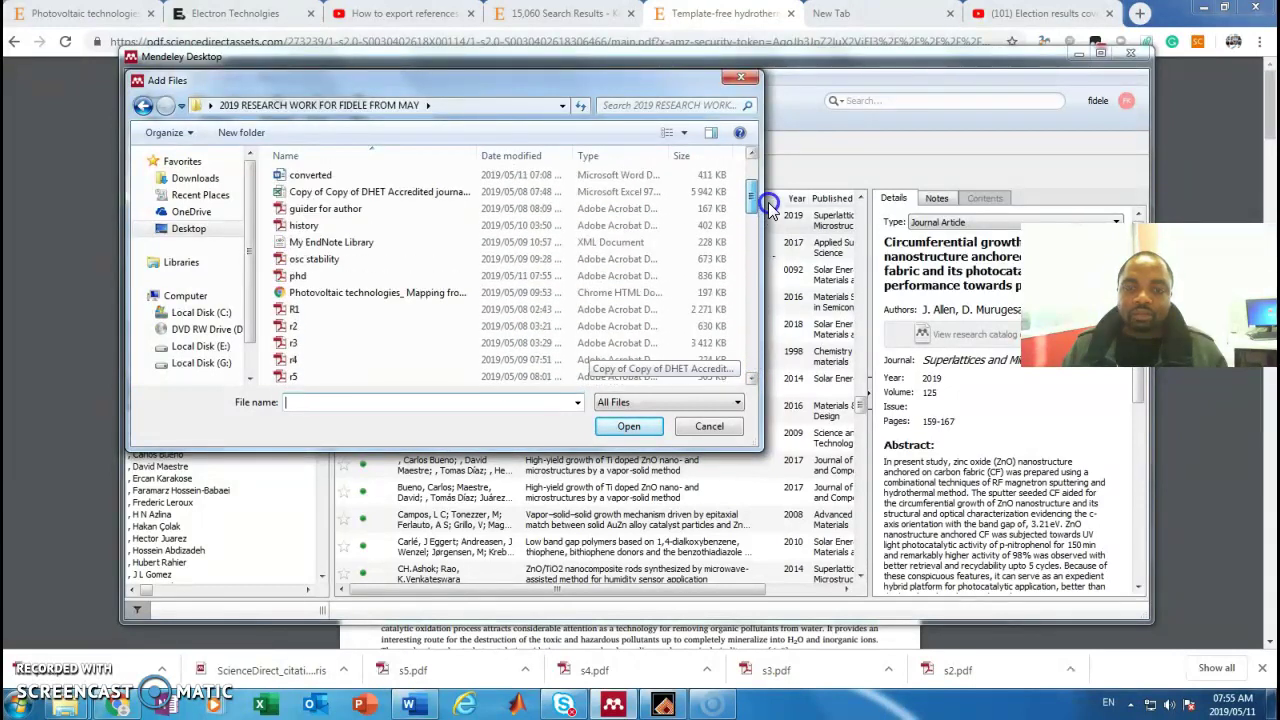
click(325, 278)
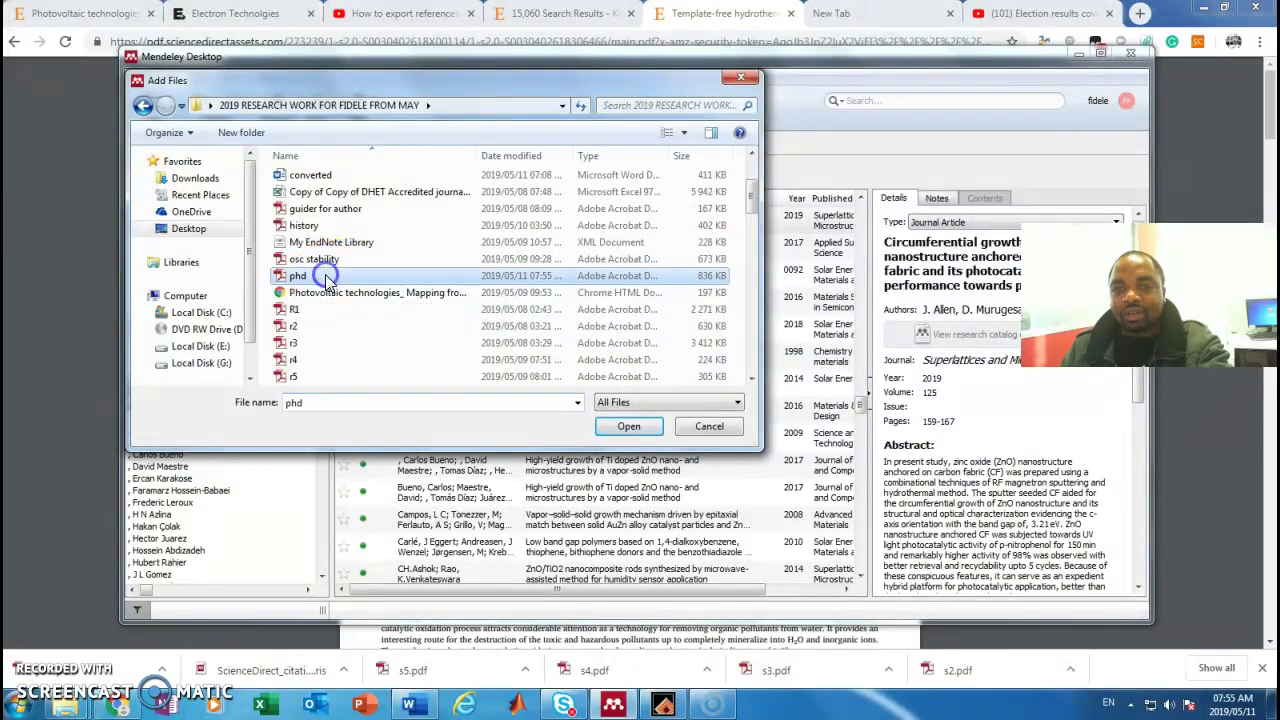
click(636, 424)
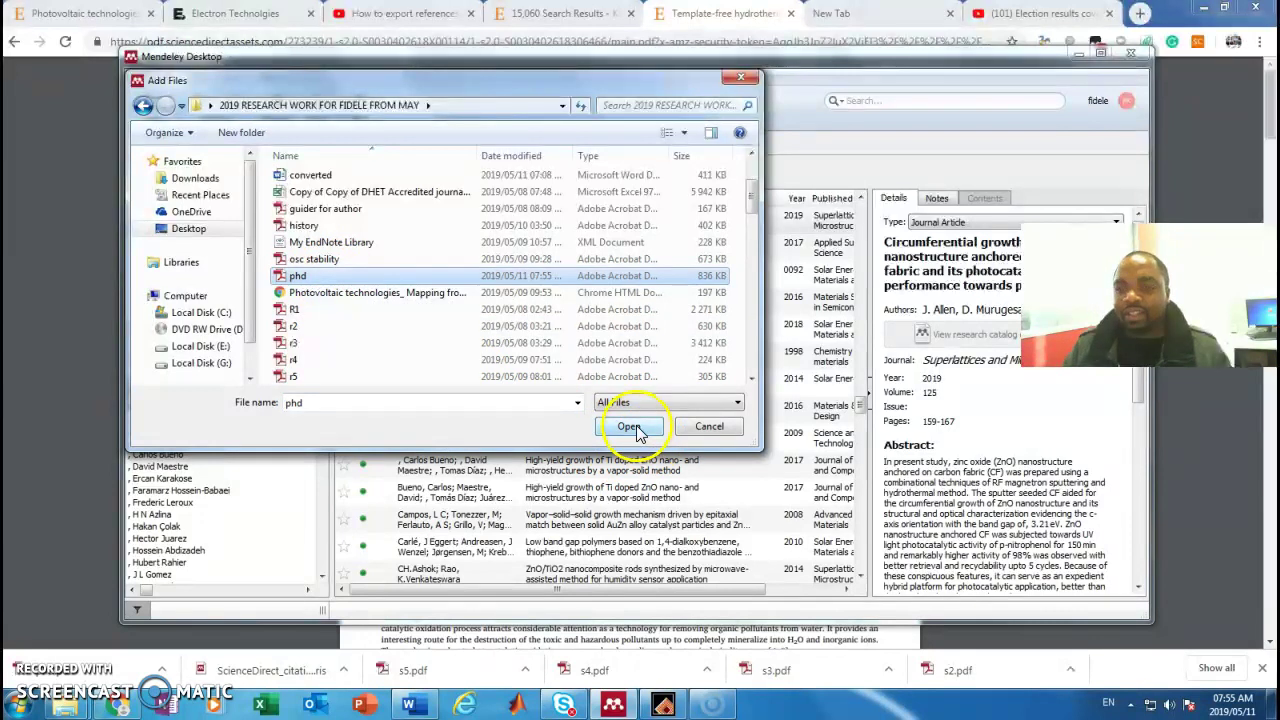